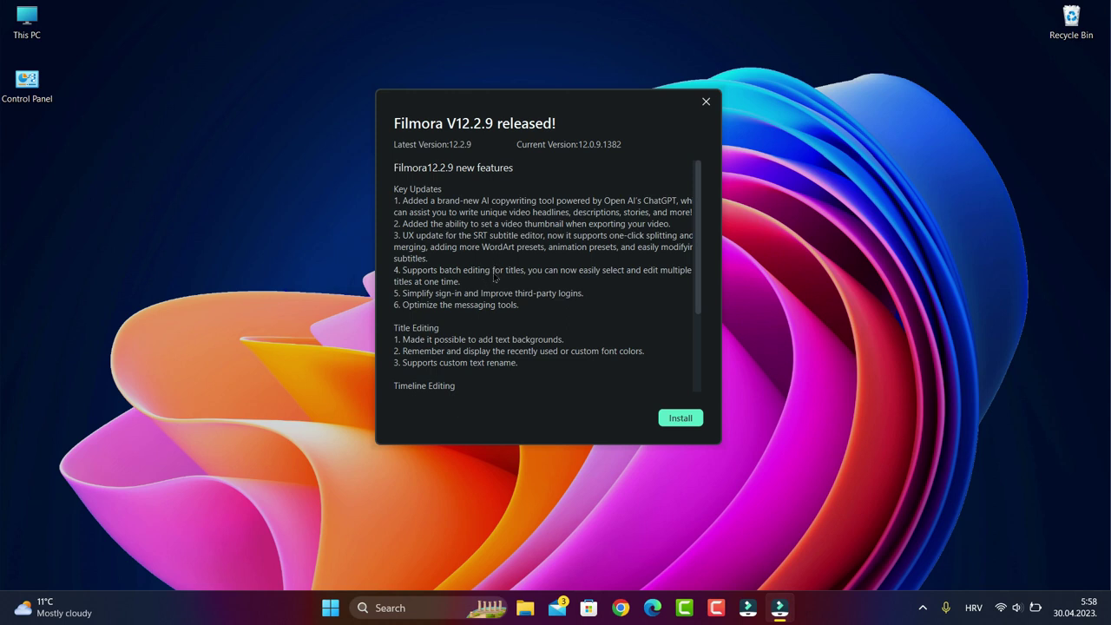
{"action": "scroll", "coordinate": [500, 311], "scroll_direction": "down", "scroll_amount": 2}
{"action": "scroll", "coordinate": [491, 311], "scroll_direction": "down", "scroll_amount": 1}
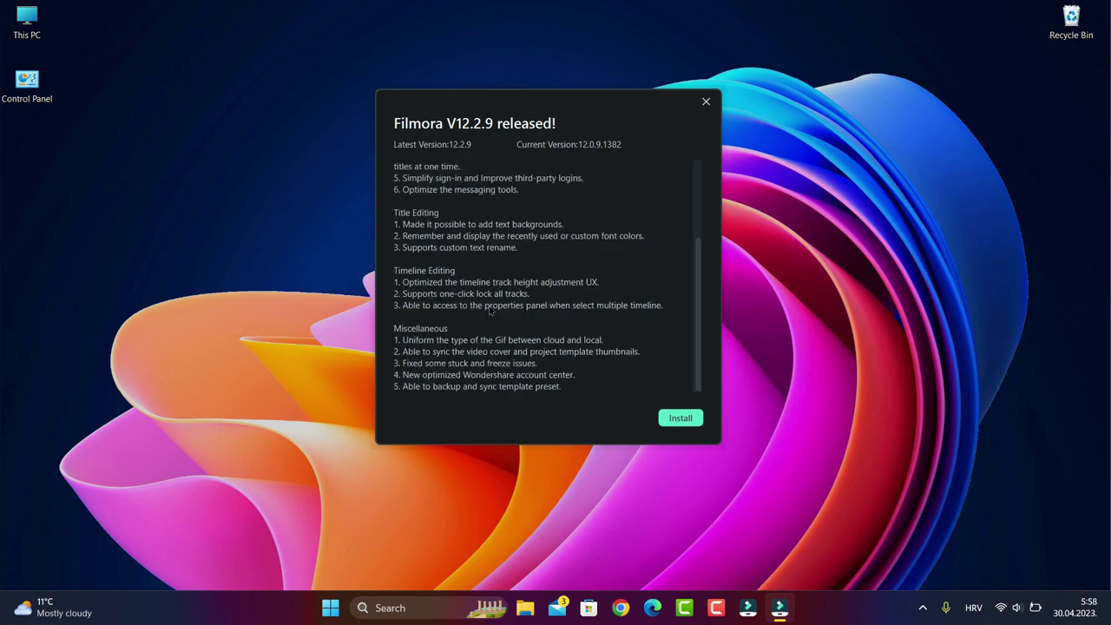
{"action": "scroll", "coordinate": [484, 309], "scroll_direction": "up", "scroll_amount": 3}
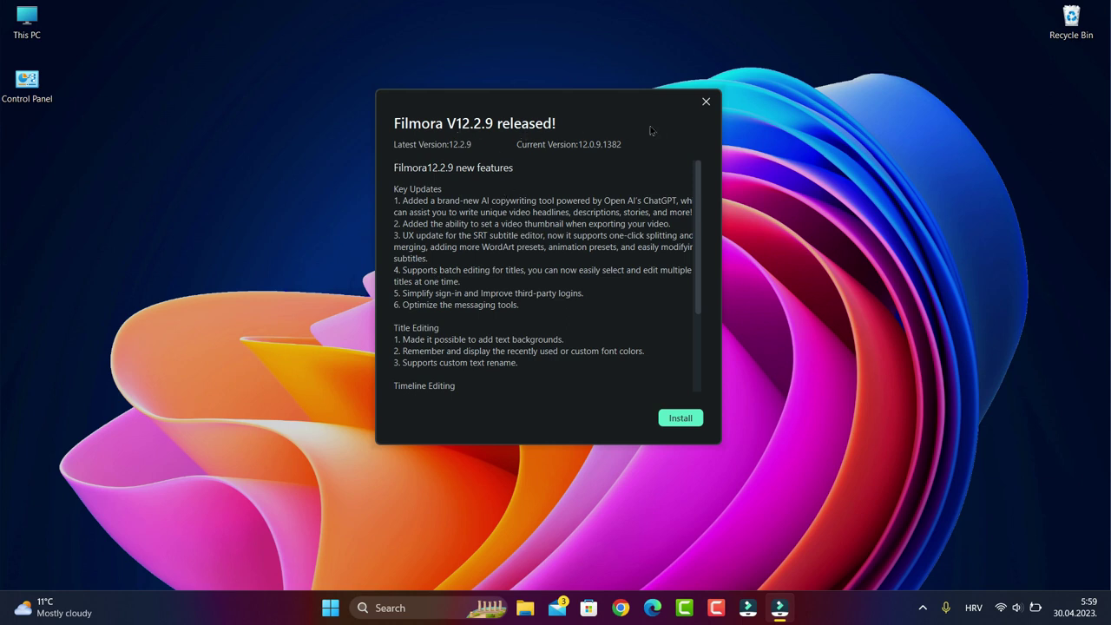
Dismiss the Filmora update notice, then empty the Recycle Bin and confirm permanent deletion.
{"action": "left_click", "coordinate": [705, 102]}
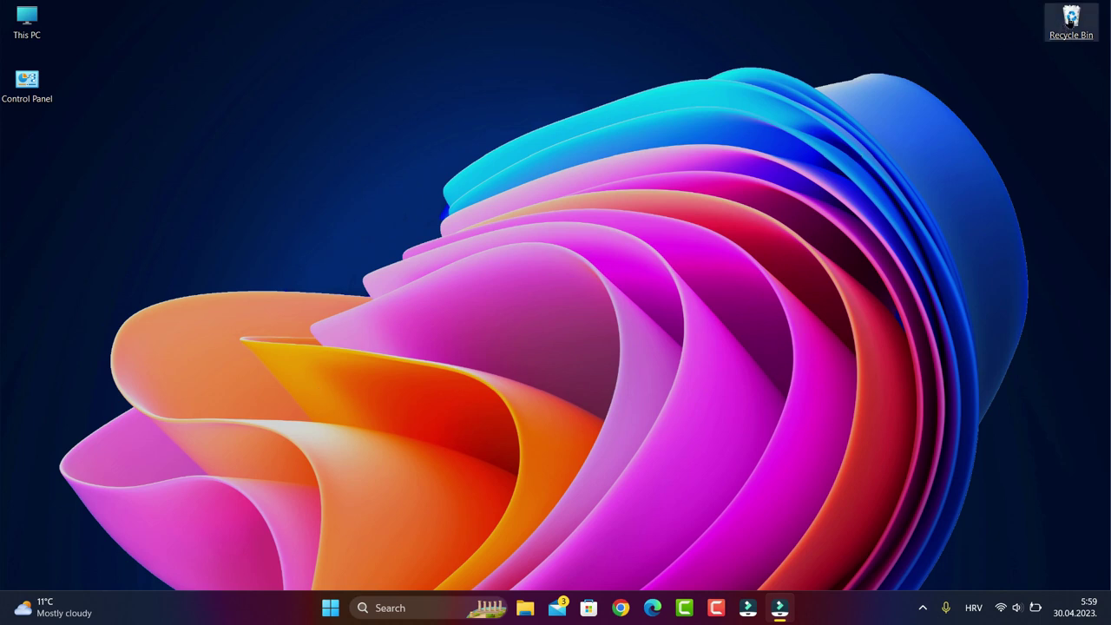
{"action": "right_click", "coordinate": [1068, 24]}
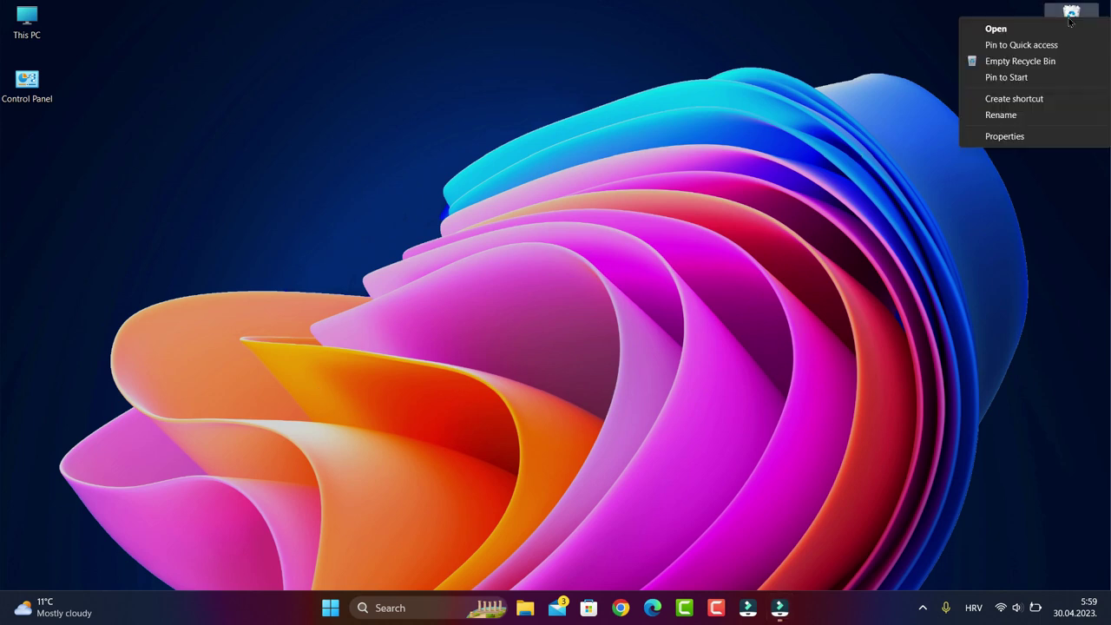
{"action": "left_click", "coordinate": [1037, 61]}
{"action": "left_click", "coordinate": [612, 348]}
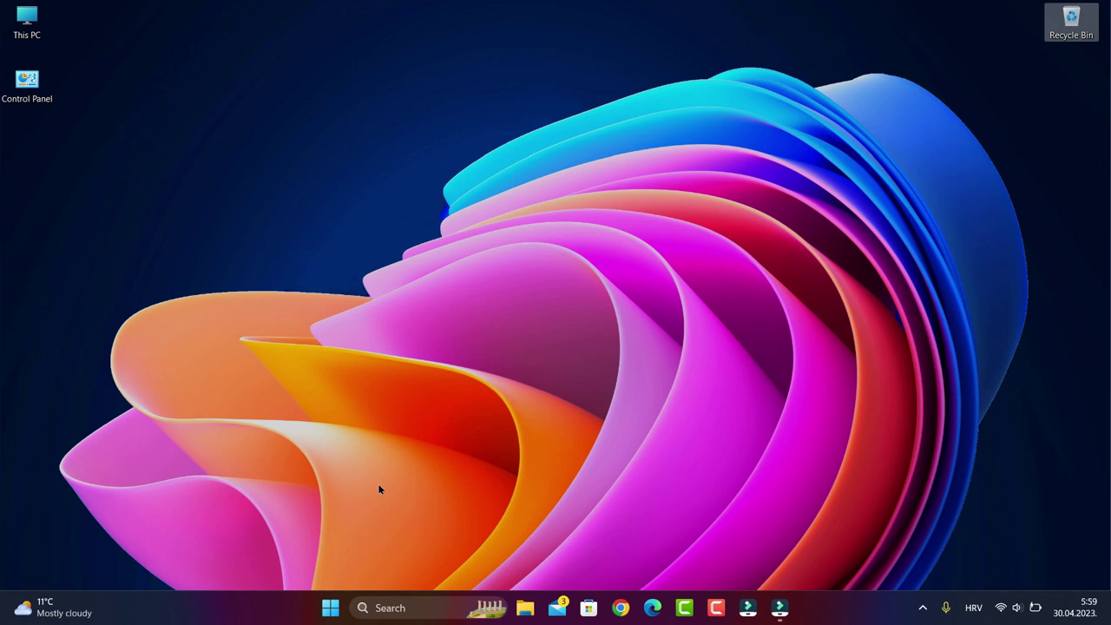
Clear every entry from Win+V clipboard history and close its panel.
{"action": "key", "text": "super+v"}
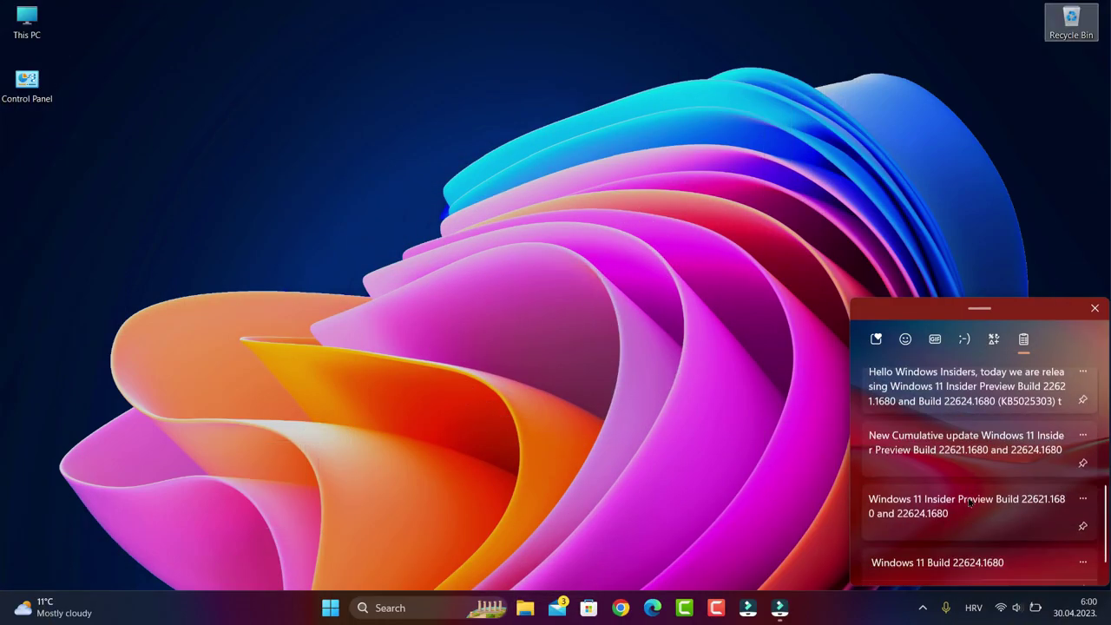
{"action": "scroll", "coordinate": [972, 499], "scroll_direction": "up", "scroll_amount": 5}
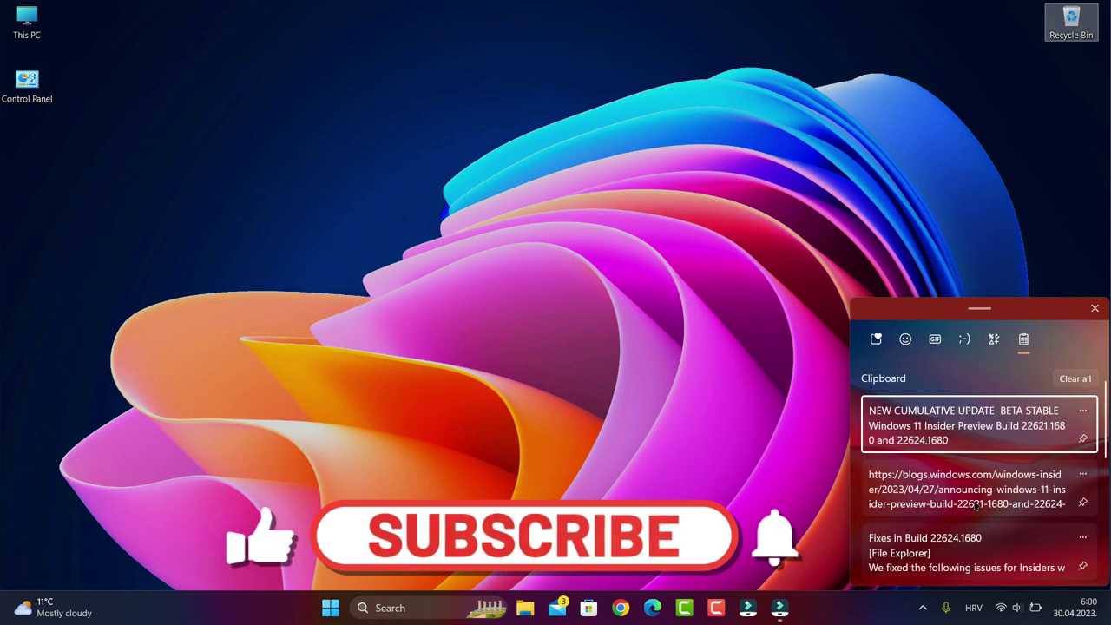
{"action": "scroll", "coordinate": [964, 496], "scroll_direction": "down", "scroll_amount": 4}
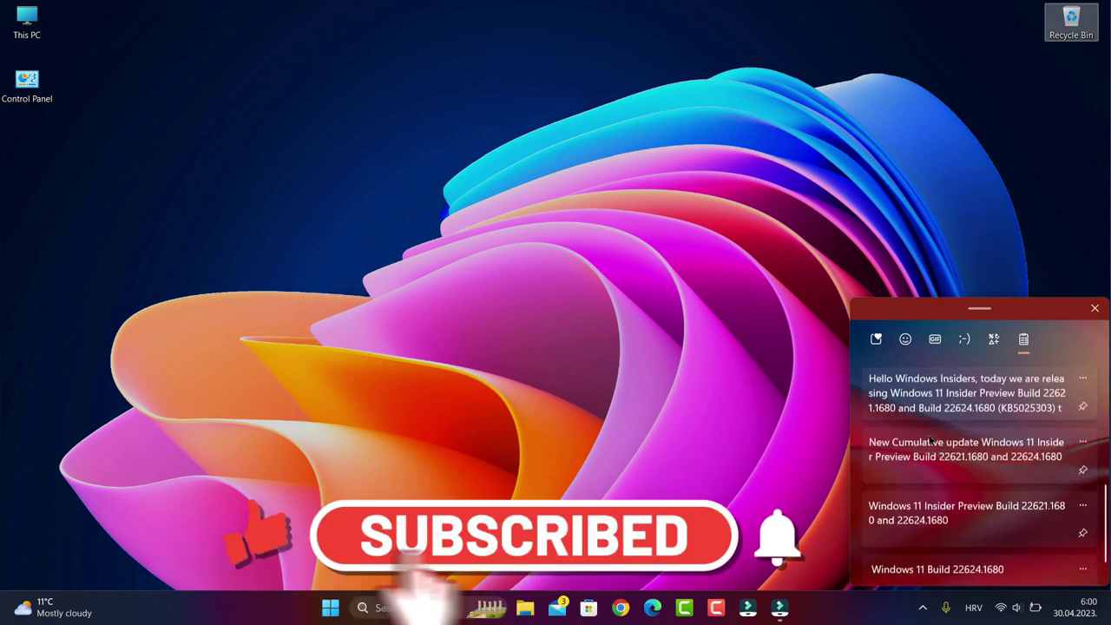
{"action": "scroll", "coordinate": [938, 438], "scroll_direction": "up", "scroll_amount": 4}
{"action": "left_click", "coordinate": [1074, 368]}
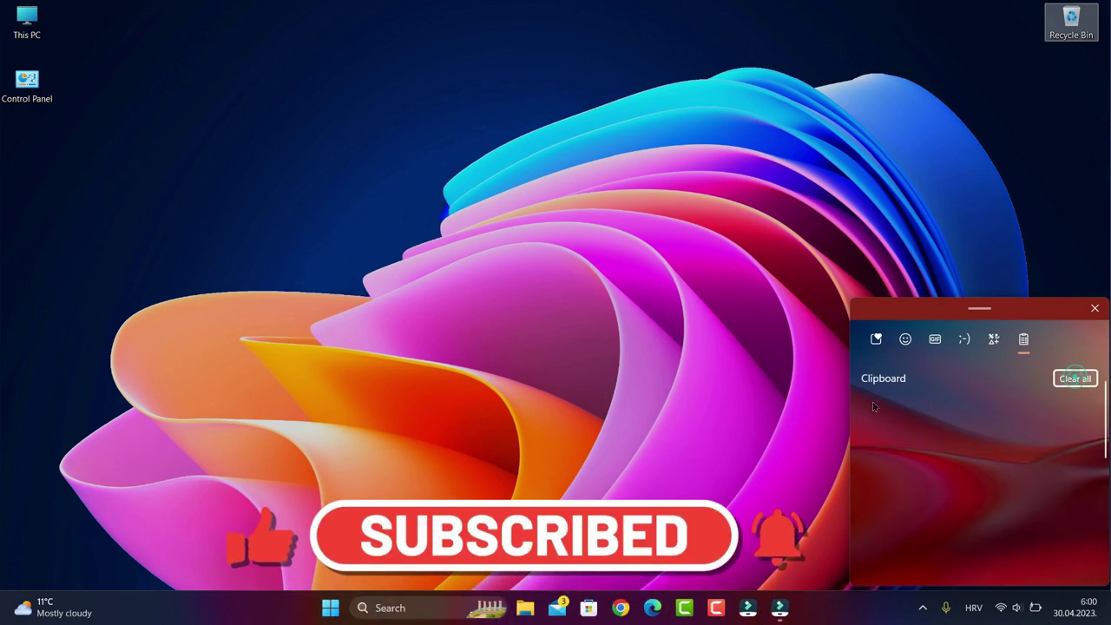
{"action": "left_click", "coordinate": [1094, 308]}
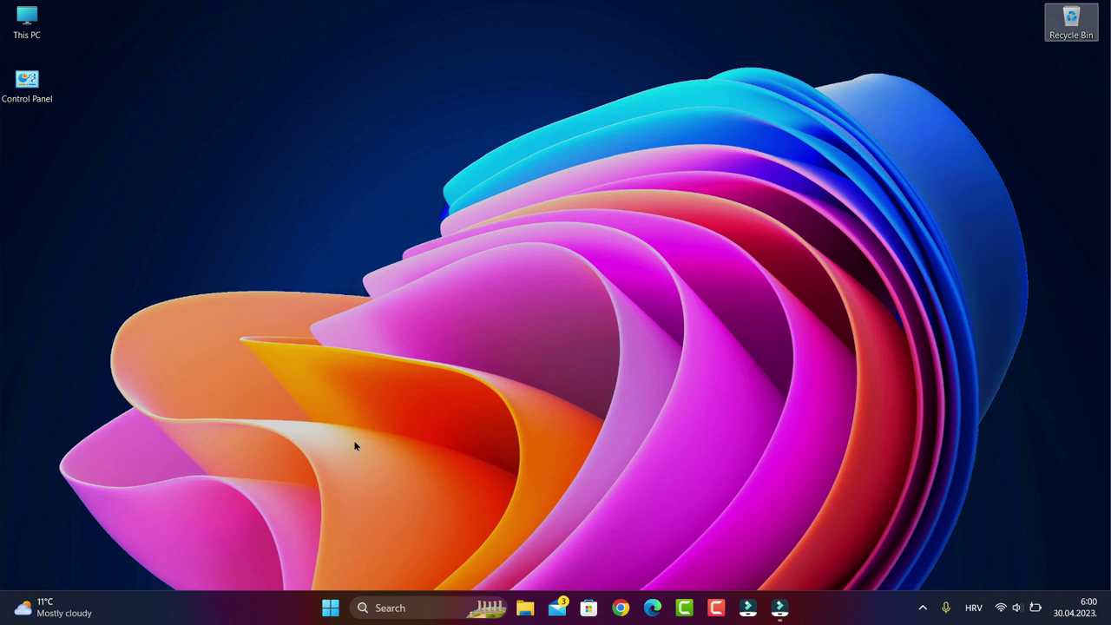
{"action": "key", "text": "super+shift+s"}
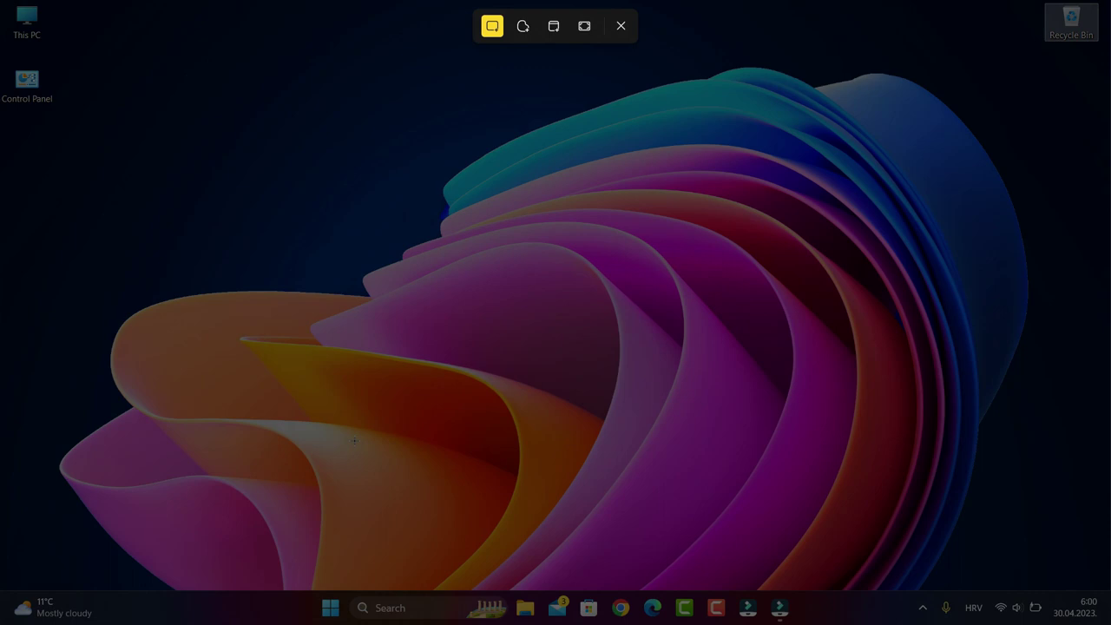
{"action": "left_click_drag", "start_coordinate": [354, 441], "coordinate": [688, 249]}
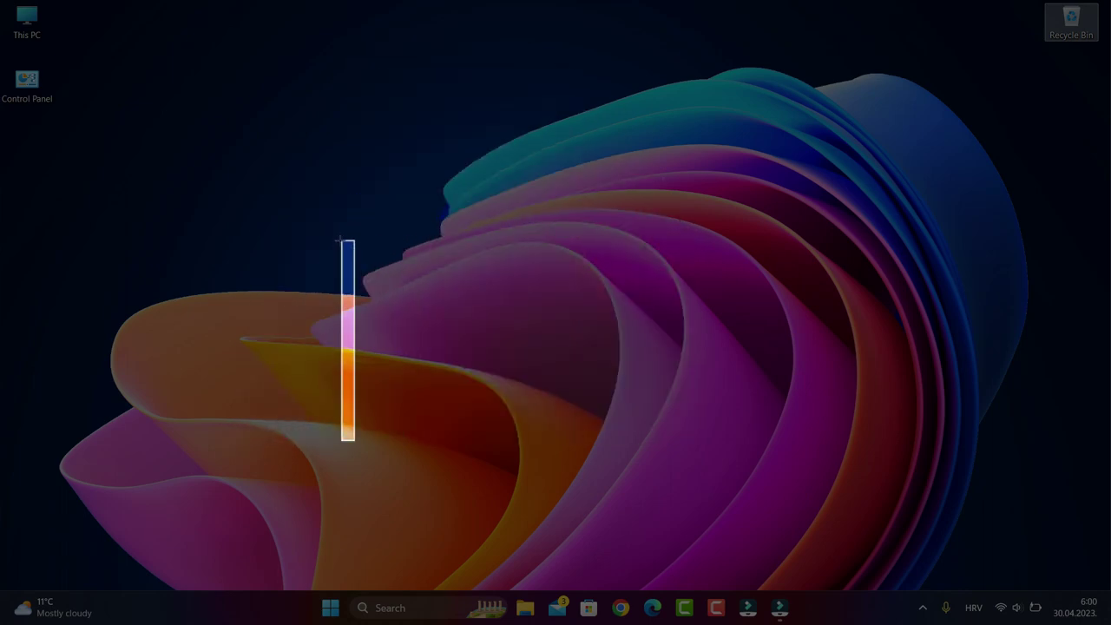
{"action": "left_click_drag", "start_coordinate": [687, 249], "coordinate": [247, 242]}
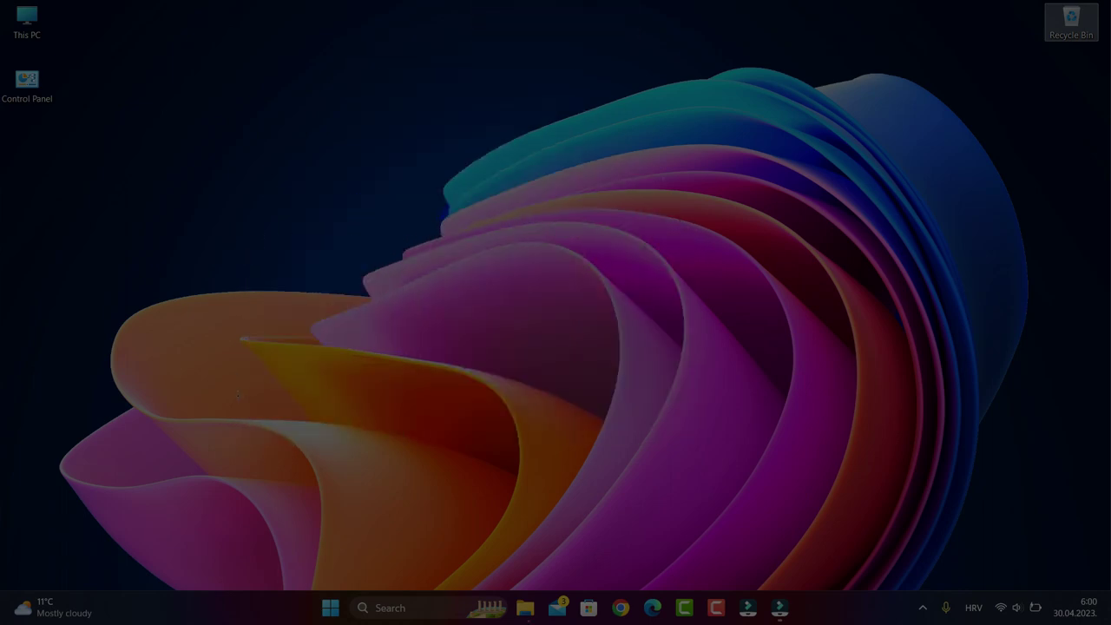
{"action": "key", "text": "Escape"}
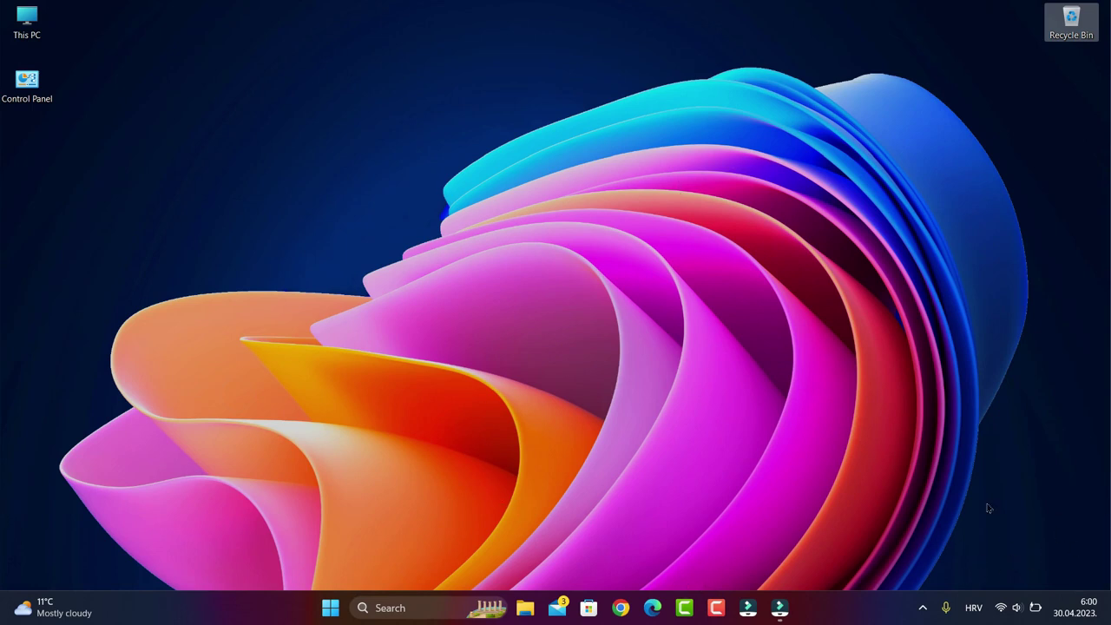
Open This PC, go into Local Disk (C:), then into Program Files (x86).
{"action": "left_click", "coordinate": [78, 52]}
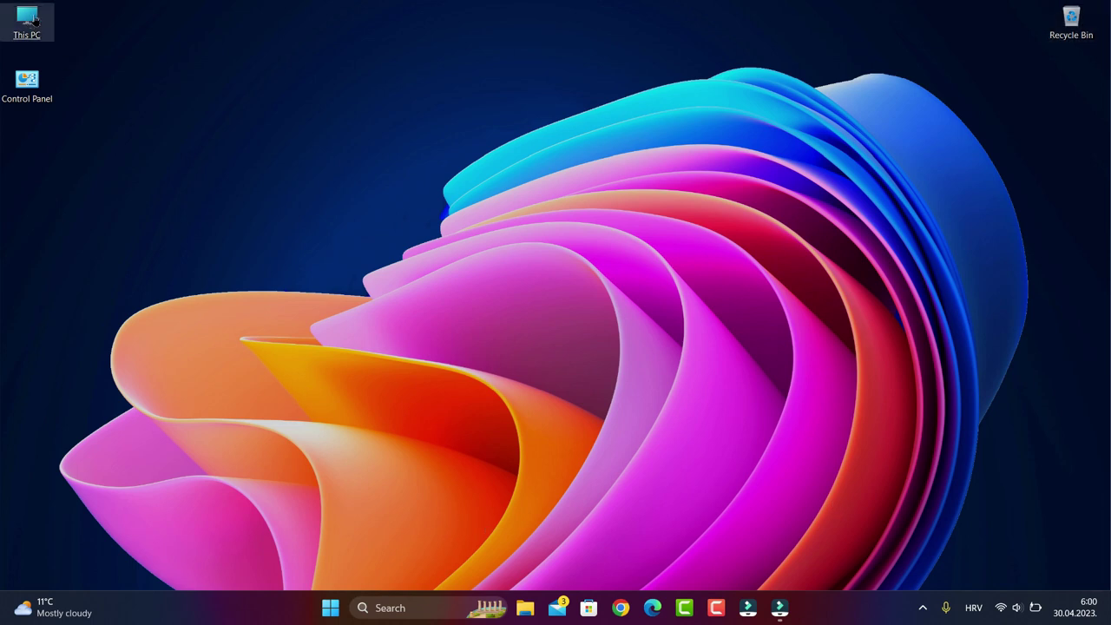
{"action": "key", "text": "super+e"}
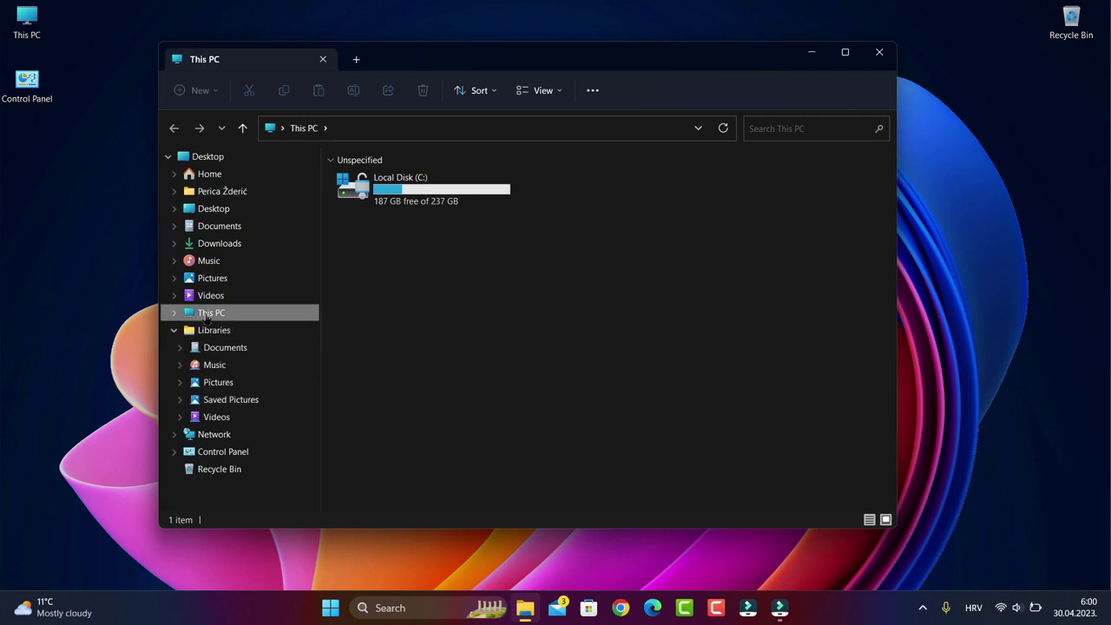
{"action": "double_click", "coordinate": [389, 188]}
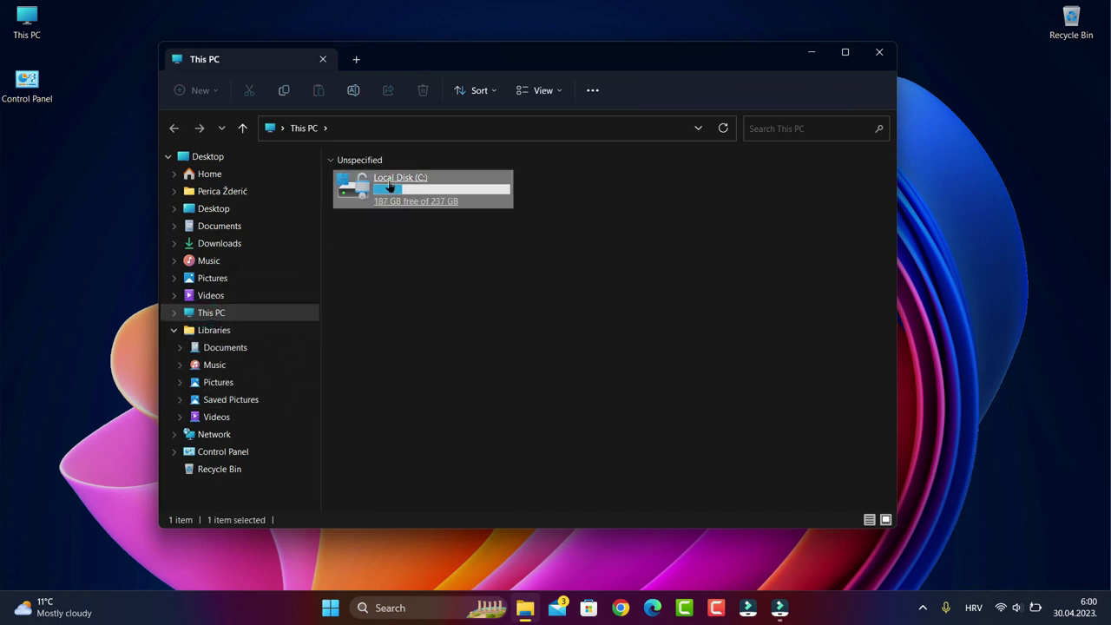
{"action": "key", "text": "ctrl+a"}
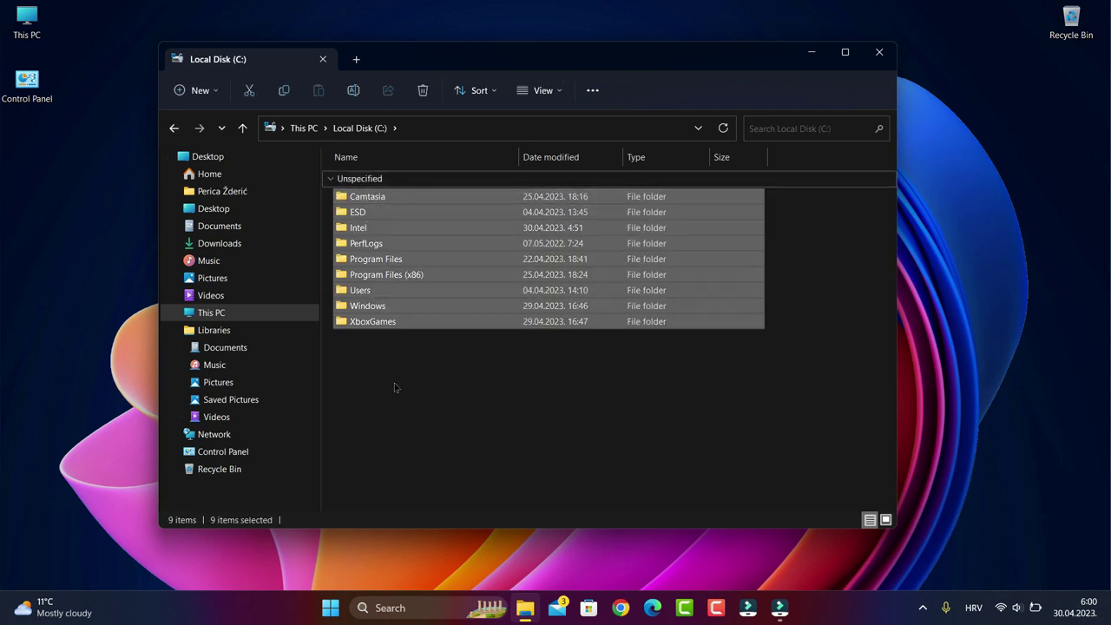
{"action": "left_click", "coordinate": [394, 396]}
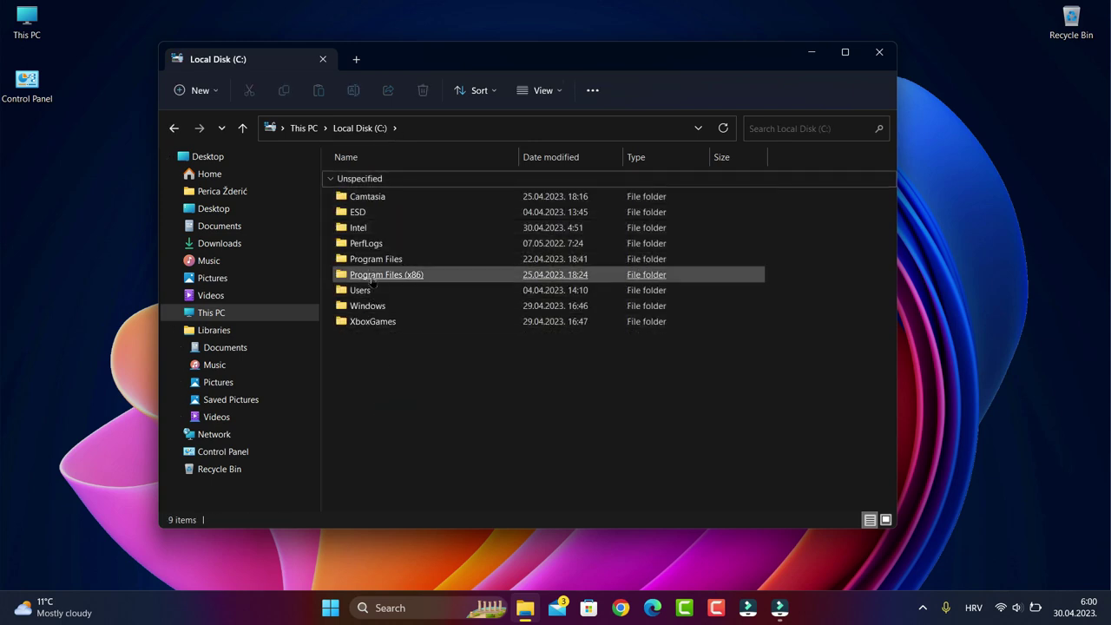
{"action": "left_click", "coordinate": [369, 197]}
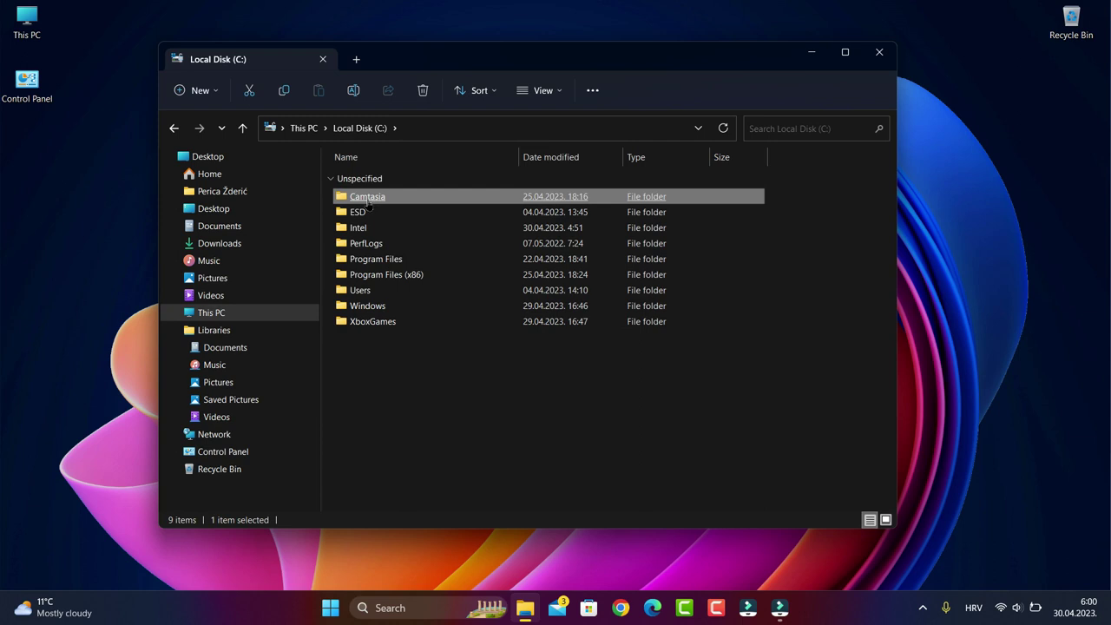
{"action": "left_click", "coordinate": [365, 306]}
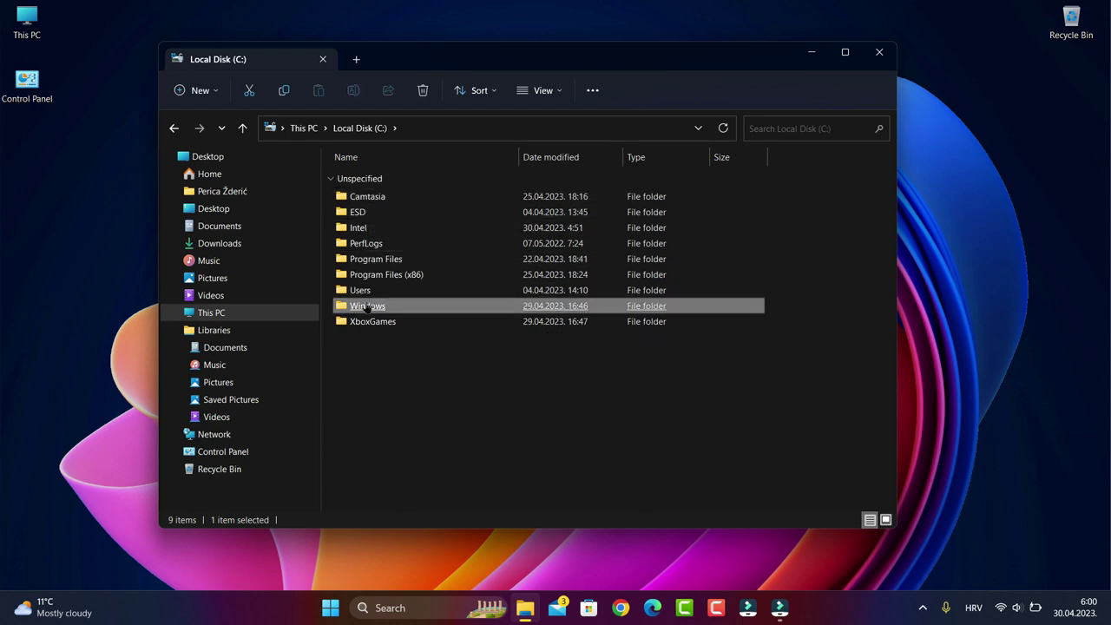
{"action": "left_click", "coordinate": [365, 276]}
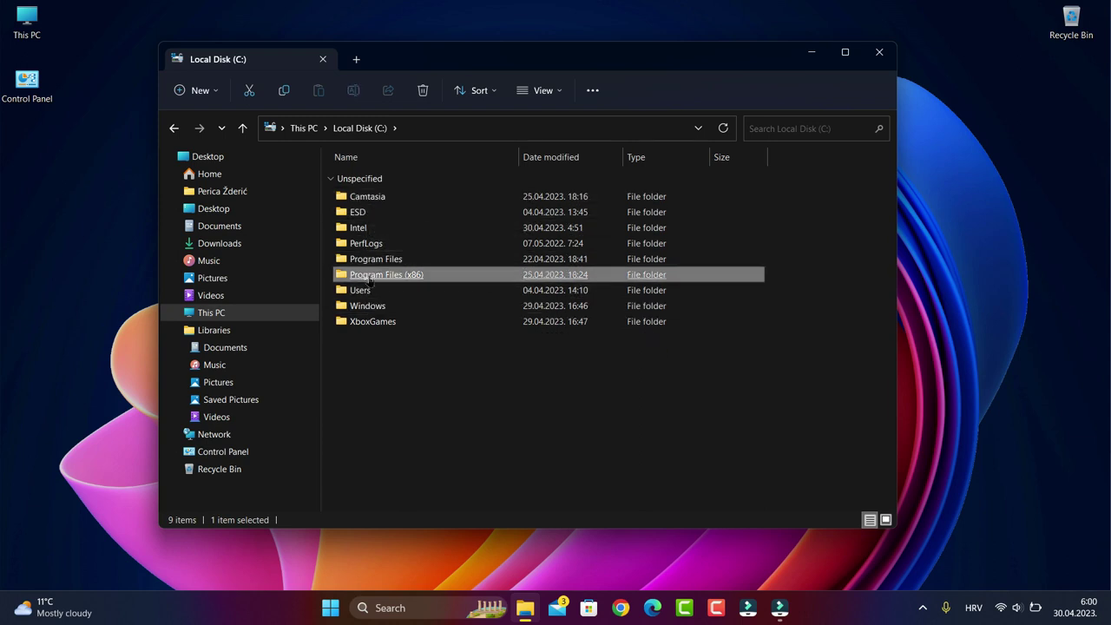
{"action": "double_click", "coordinate": [366, 276]}
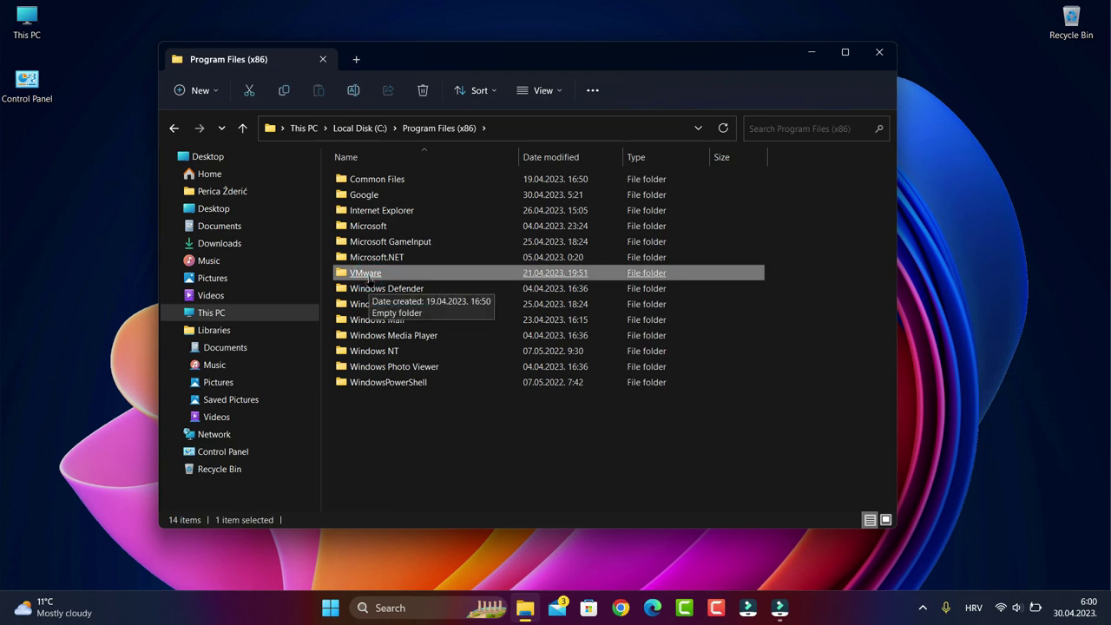
Peek into Windows Photo Viewer, return to Program Files (x86), and delete the VMware folder.
{"action": "left_click", "coordinate": [390, 367]}
{"action": "double_click", "coordinate": [389, 367]}
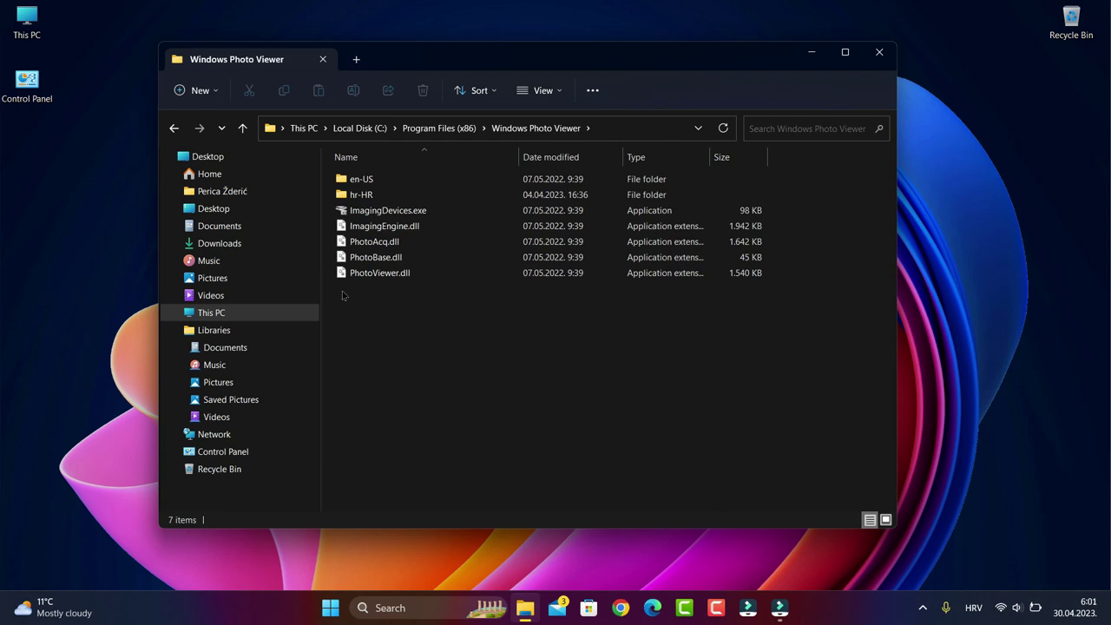
{"action": "left_click", "coordinate": [242, 128]}
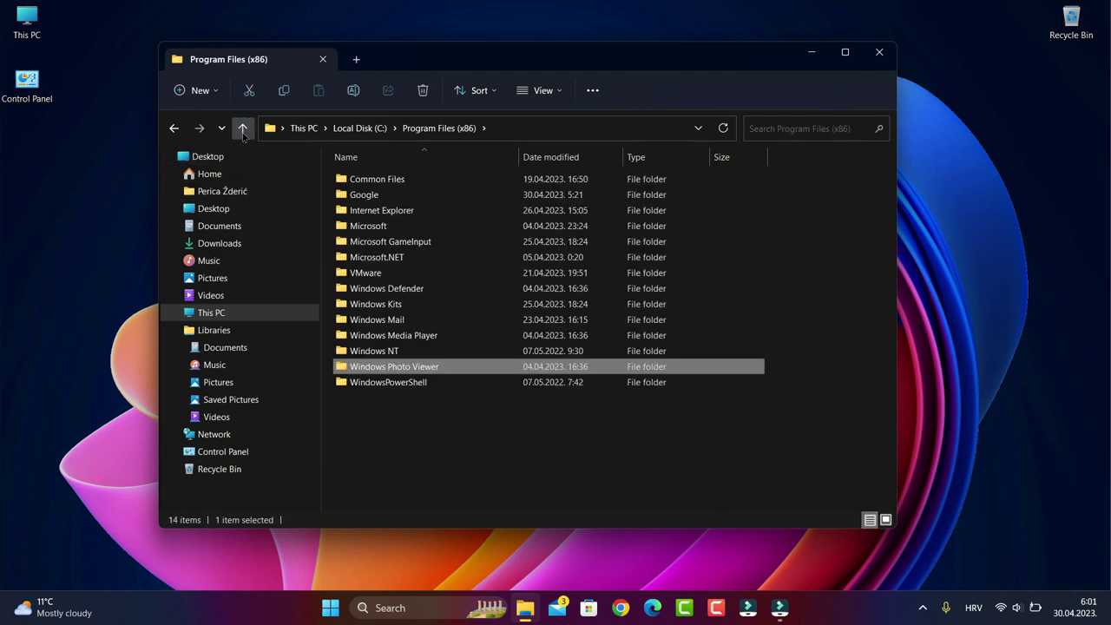
{"action": "left_click", "coordinate": [363, 273]}
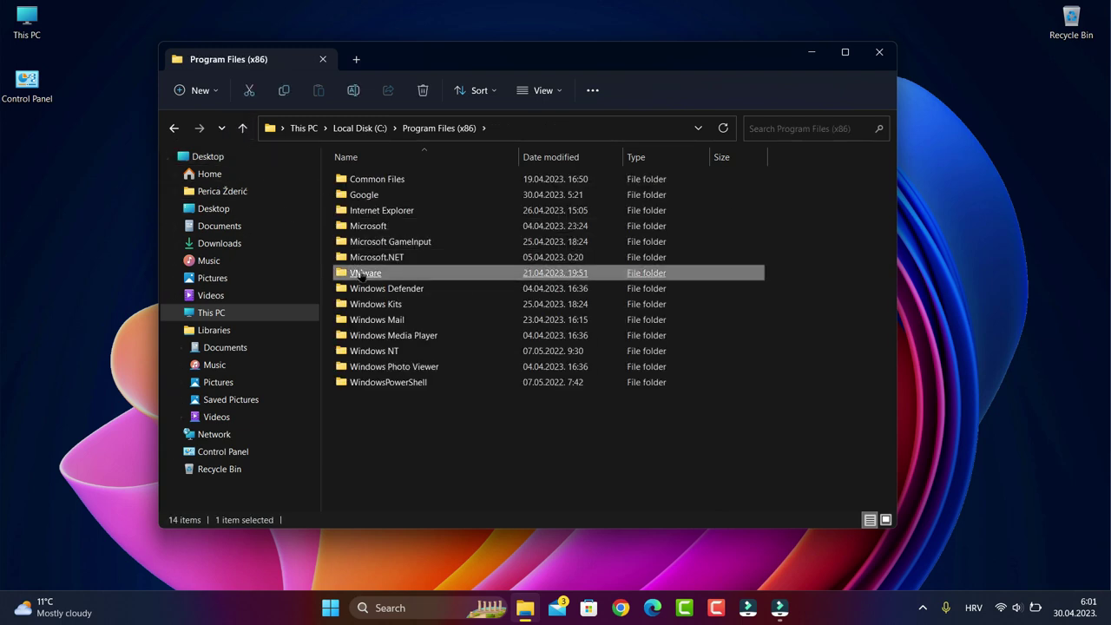
{"action": "right_click", "coordinate": [363, 272]}
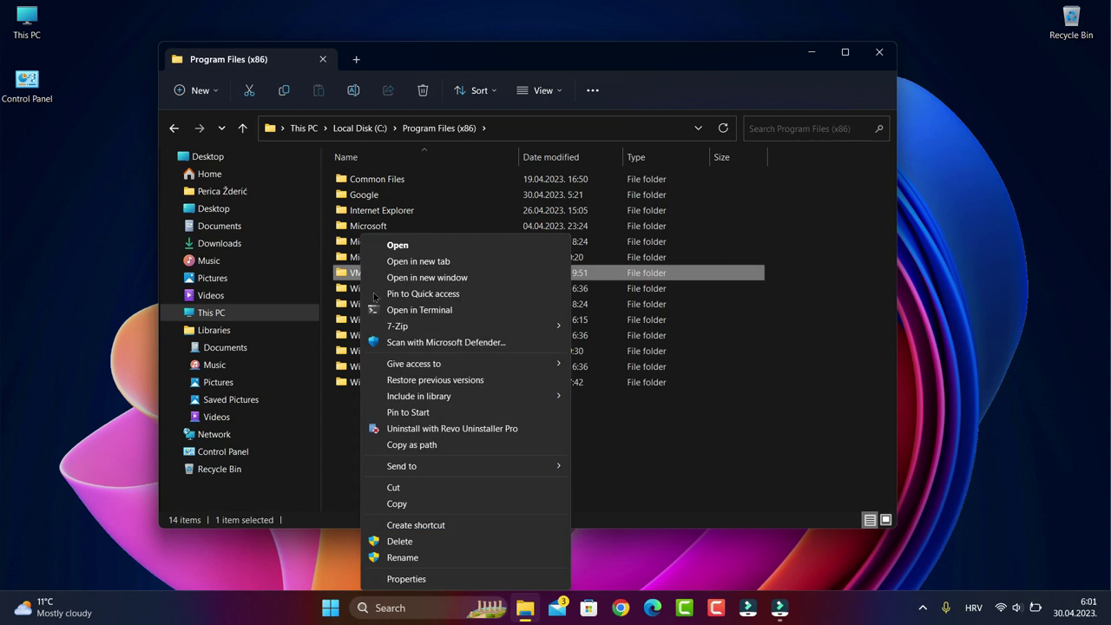
{"action": "left_click", "coordinate": [406, 547]}
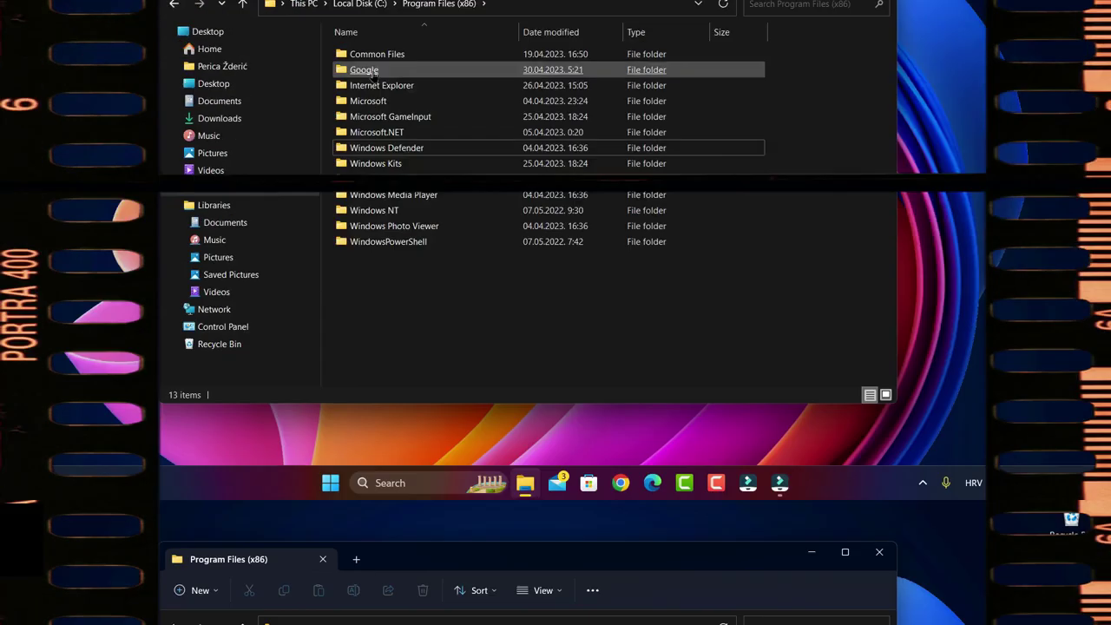
Open the Microsoft folder in Program Files (x86), showing its Edge subfolders.
{"action": "left_click", "coordinate": [364, 194]}
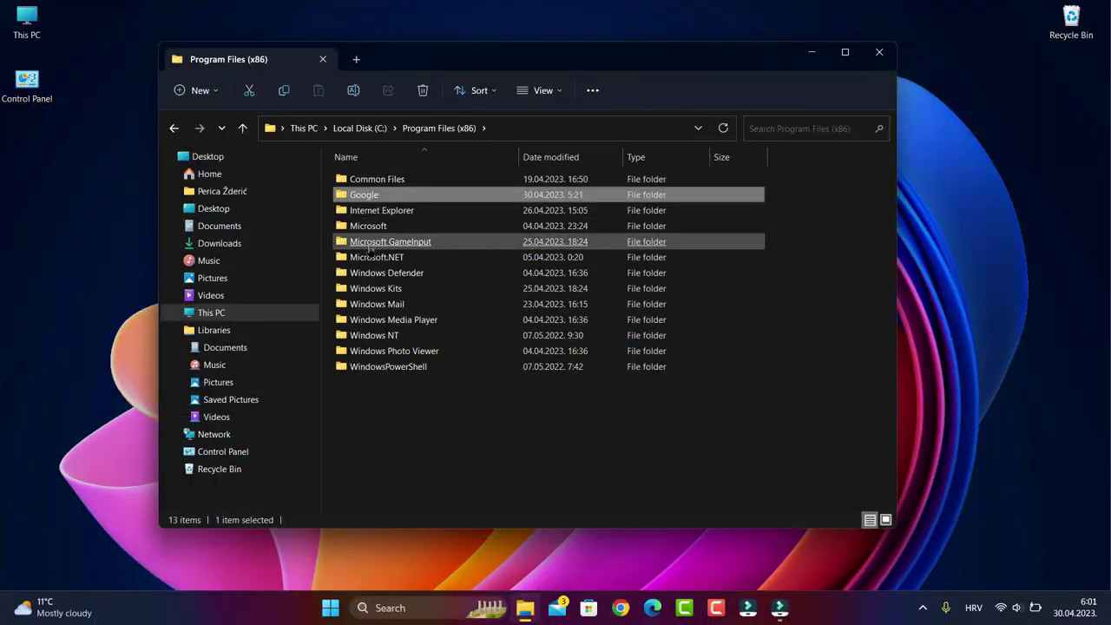
{"action": "left_click", "coordinate": [390, 241]}
{"action": "left_click", "coordinate": [387, 272]}
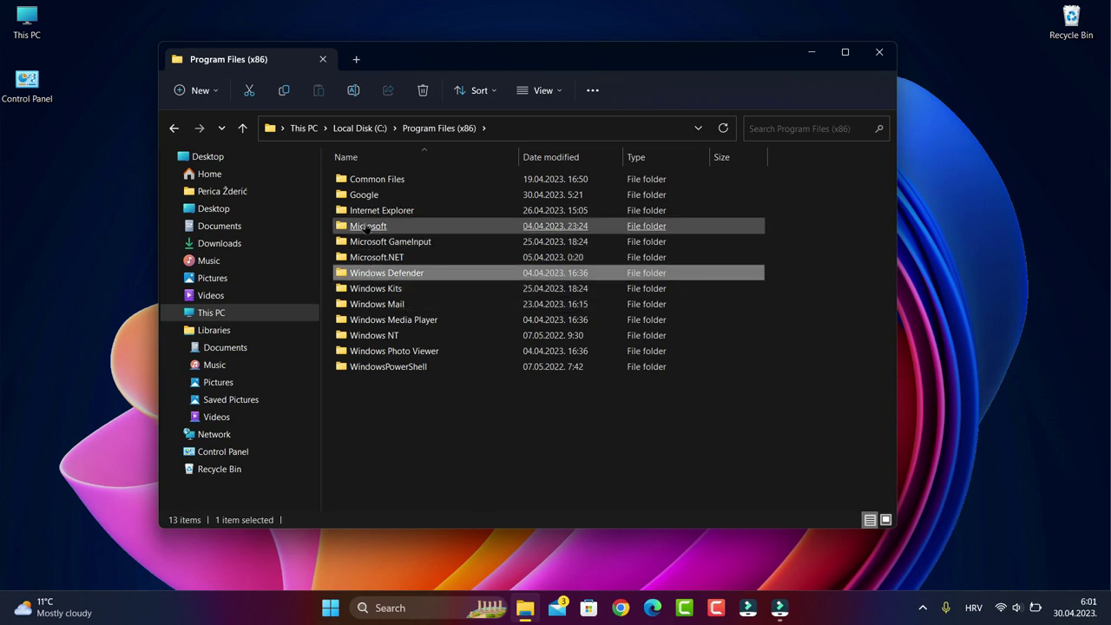
{"action": "double_click", "coordinate": [365, 227]}
{"action": "left_click", "coordinate": [377, 226]}
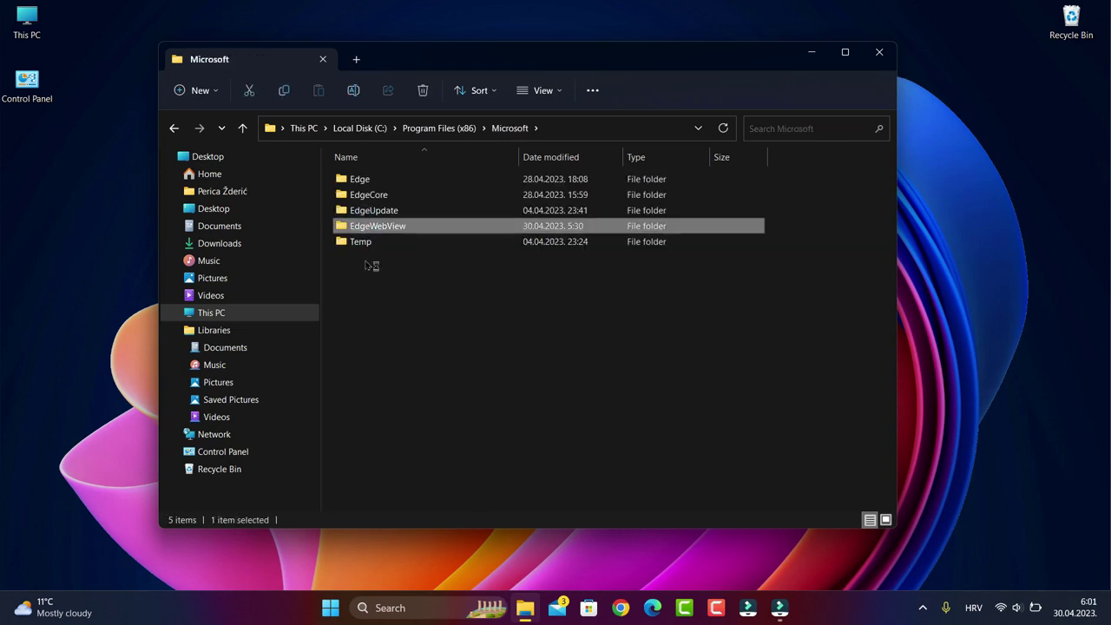
Go to Downloads and search there for screenshots.
{"action": "left_click", "coordinate": [219, 243]}
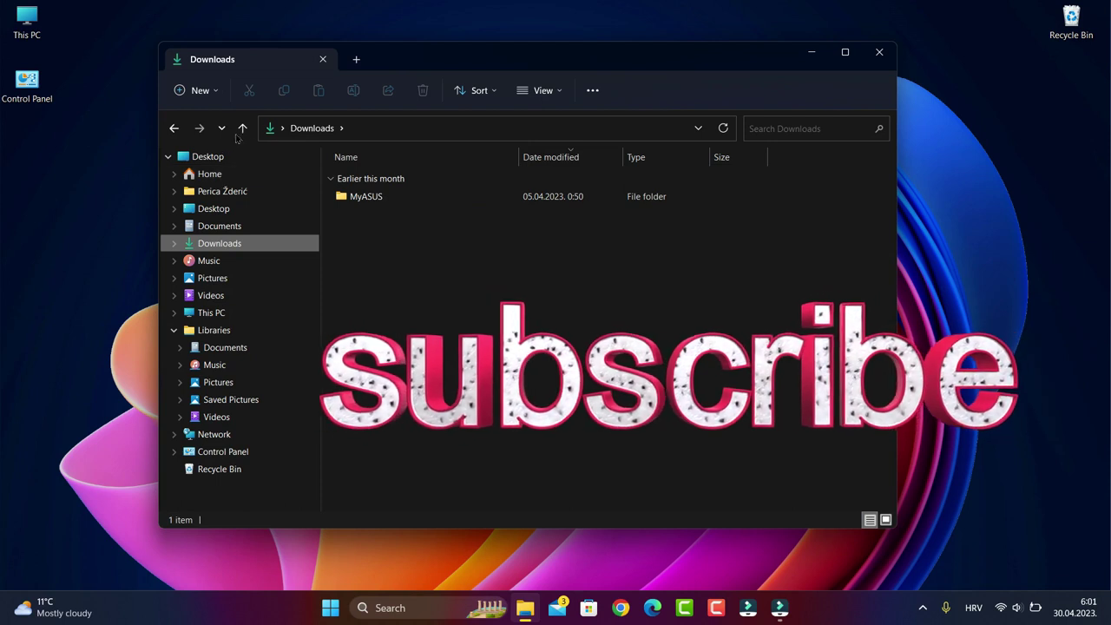
{"action": "left_click", "coordinate": [358, 127]}
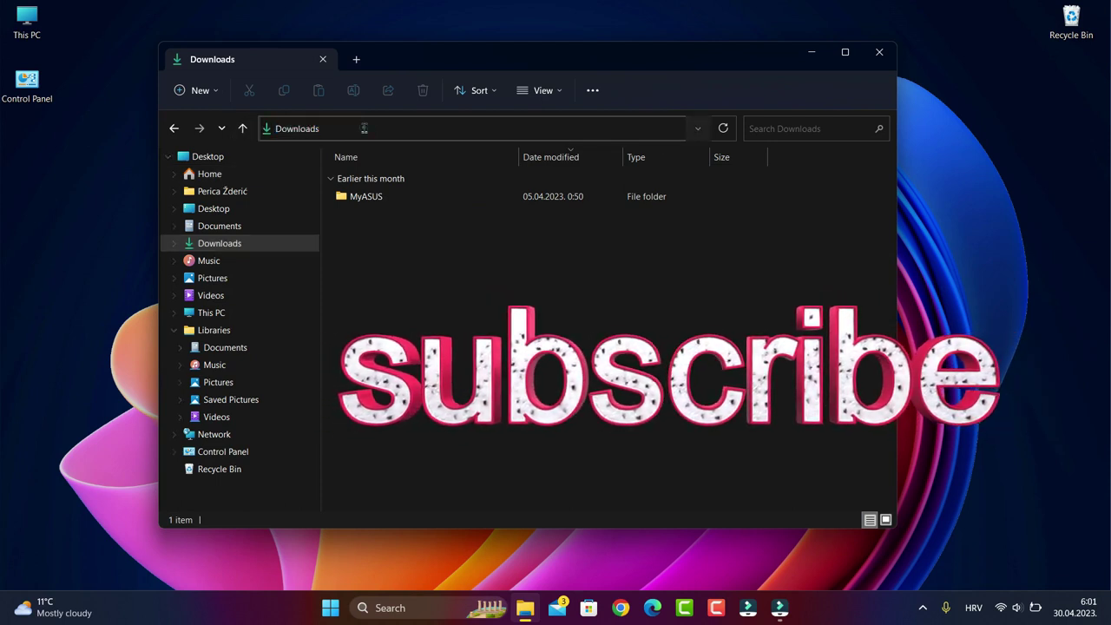
{"action": "left_click", "coordinate": [361, 128]}
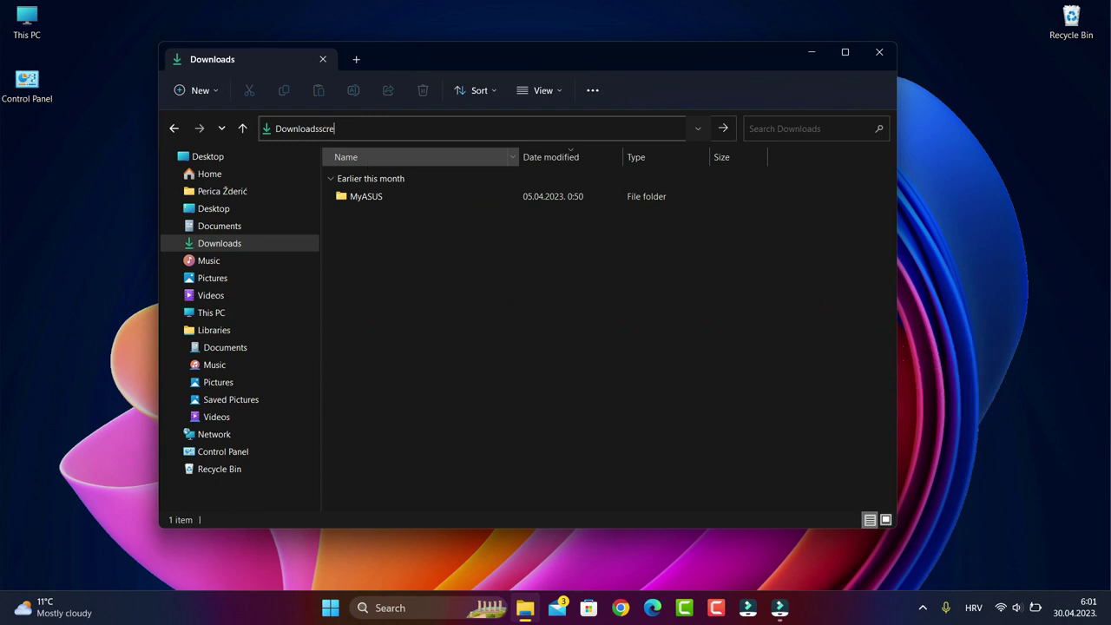
{"action": "left_click", "coordinate": [791, 124]}
{"action": "type", "text": "ec"}
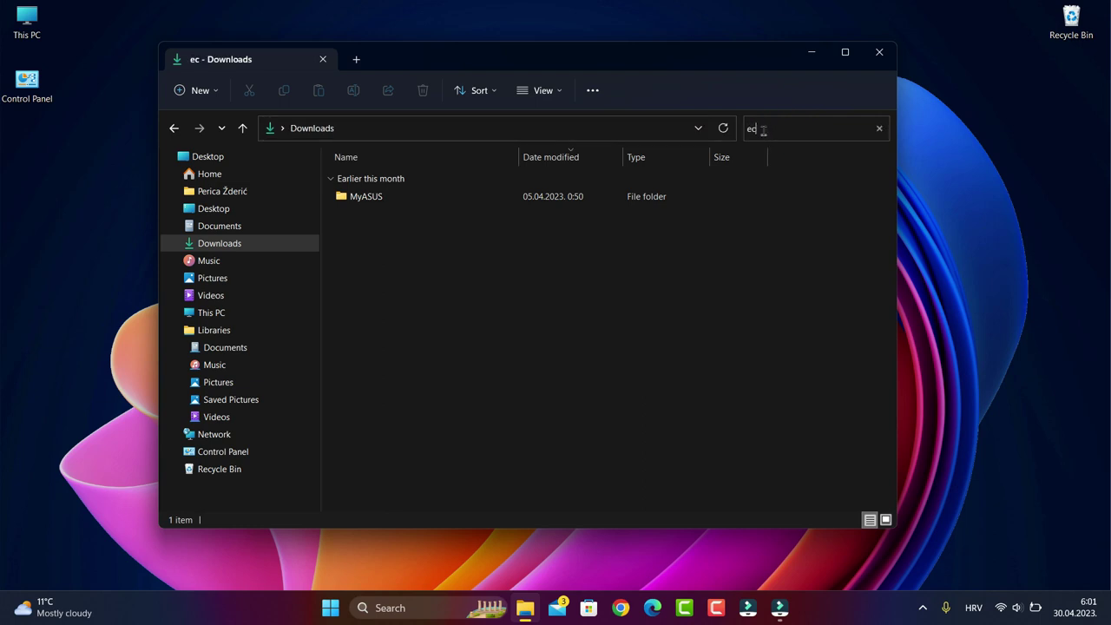
{"action": "type", "text": "ree"}
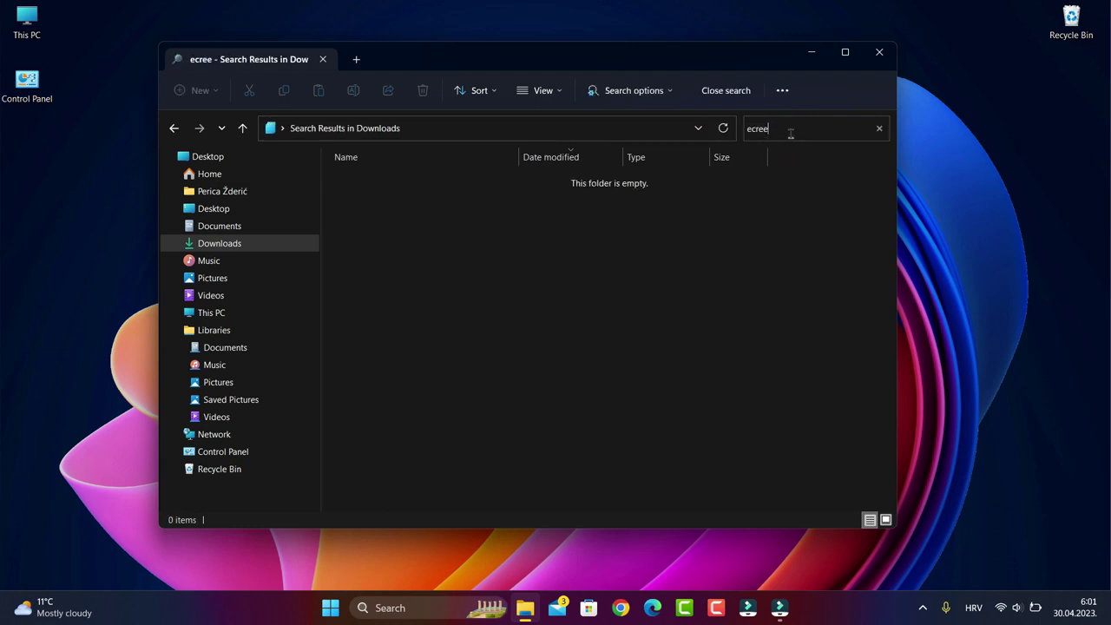
{"action": "type", "text": "nshots"}
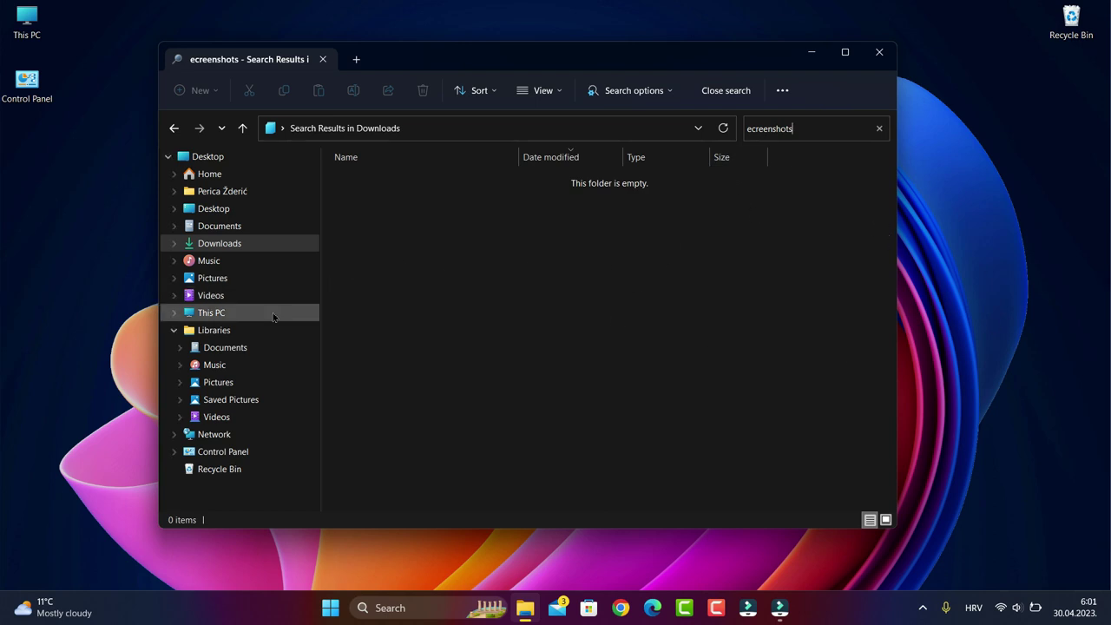
{"action": "mouse_move", "coordinate": [213, 208]}
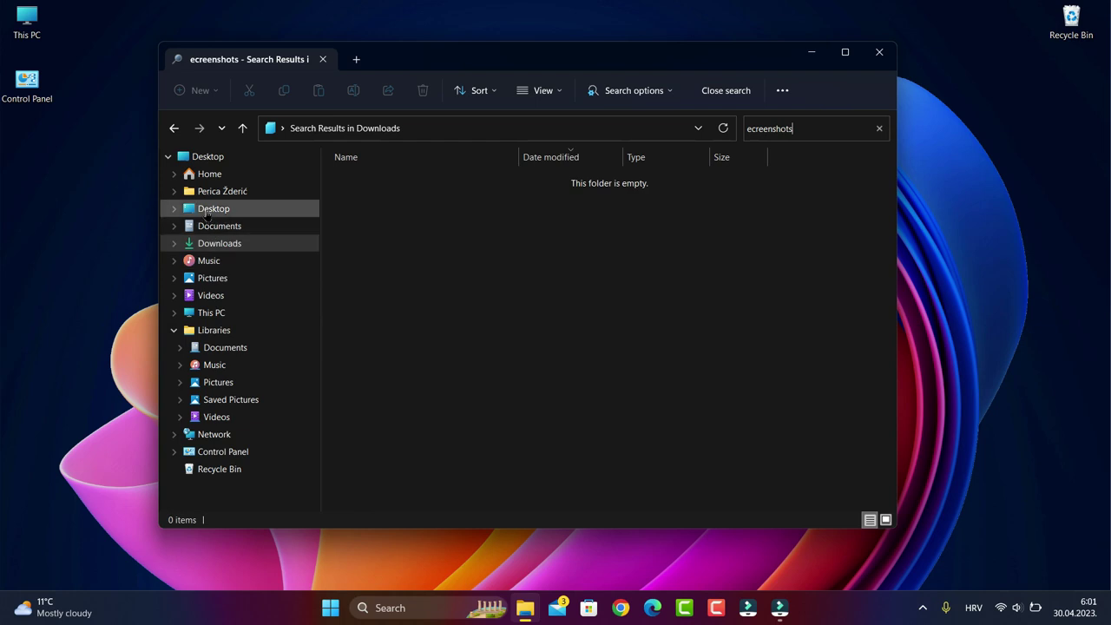
From the home folder, open Pictures and browse its 196 photos, shortcuts and videos.
{"action": "left_click", "coordinate": [222, 191]}
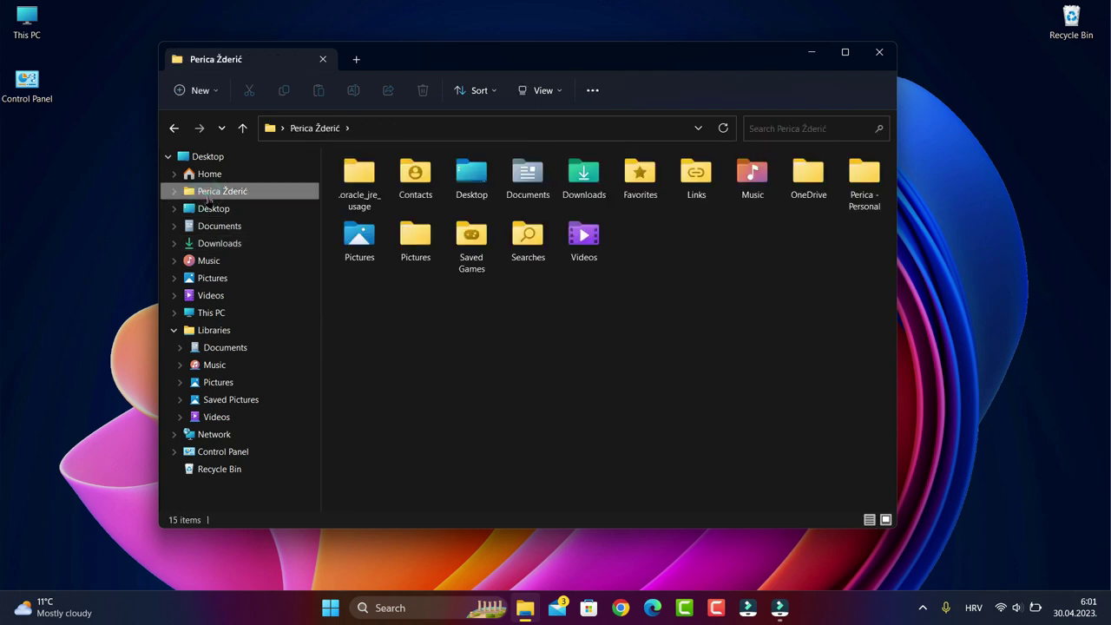
{"action": "double_click", "coordinate": [863, 182]}
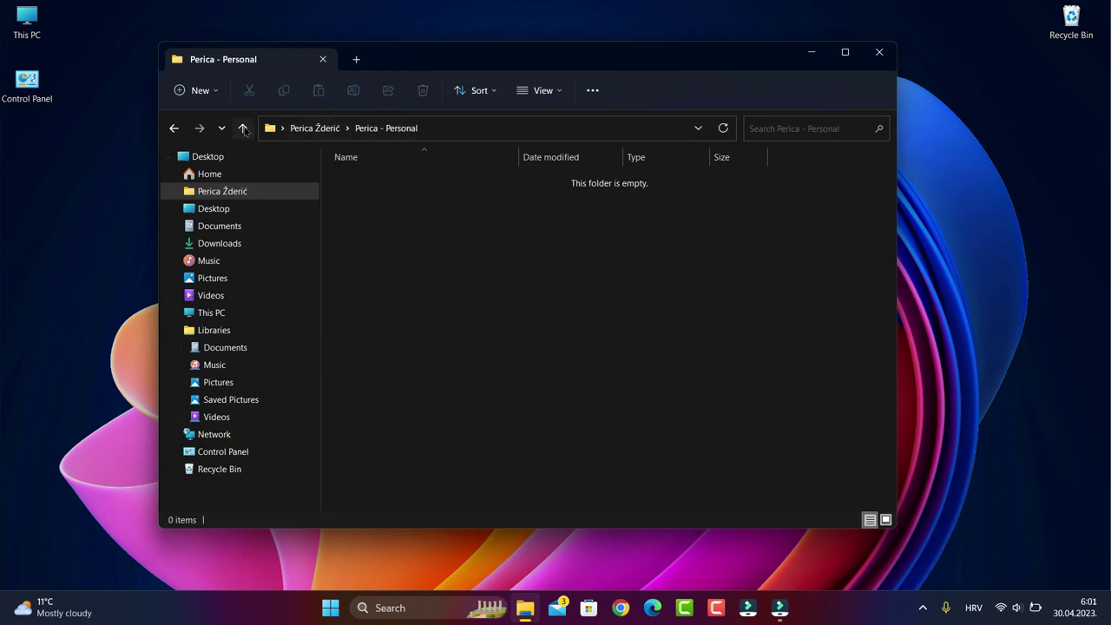
{"action": "left_click", "coordinate": [242, 128]}
{"action": "double_click", "coordinate": [352, 241]}
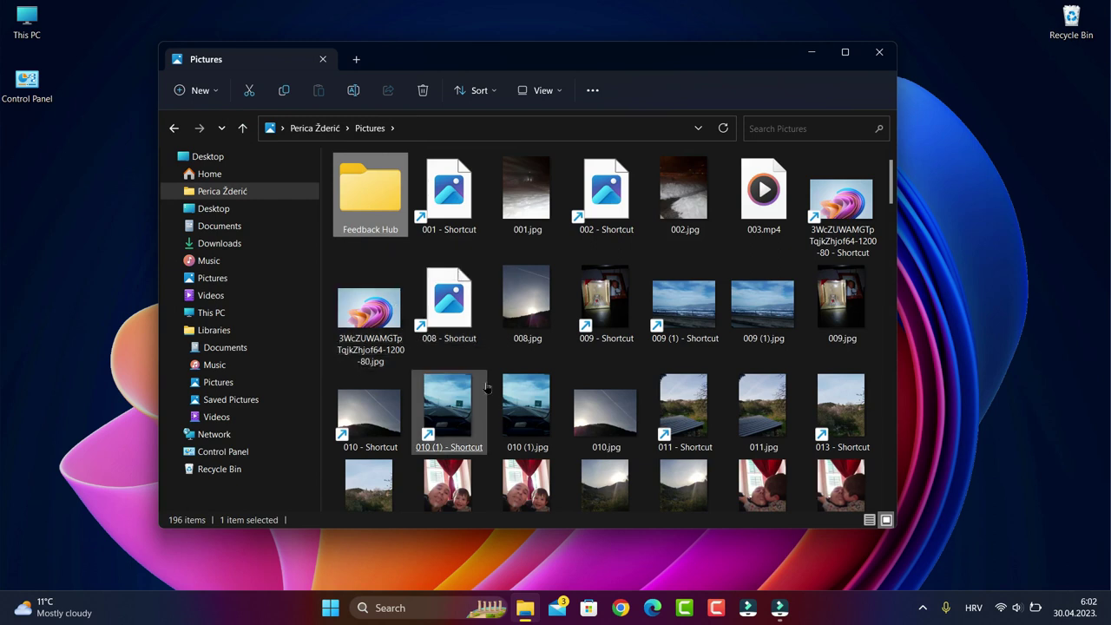
{"action": "scroll", "coordinate": [451, 347], "scroll_direction": "down", "scroll_amount": 5}
{"action": "left_click", "coordinate": [449, 369]}
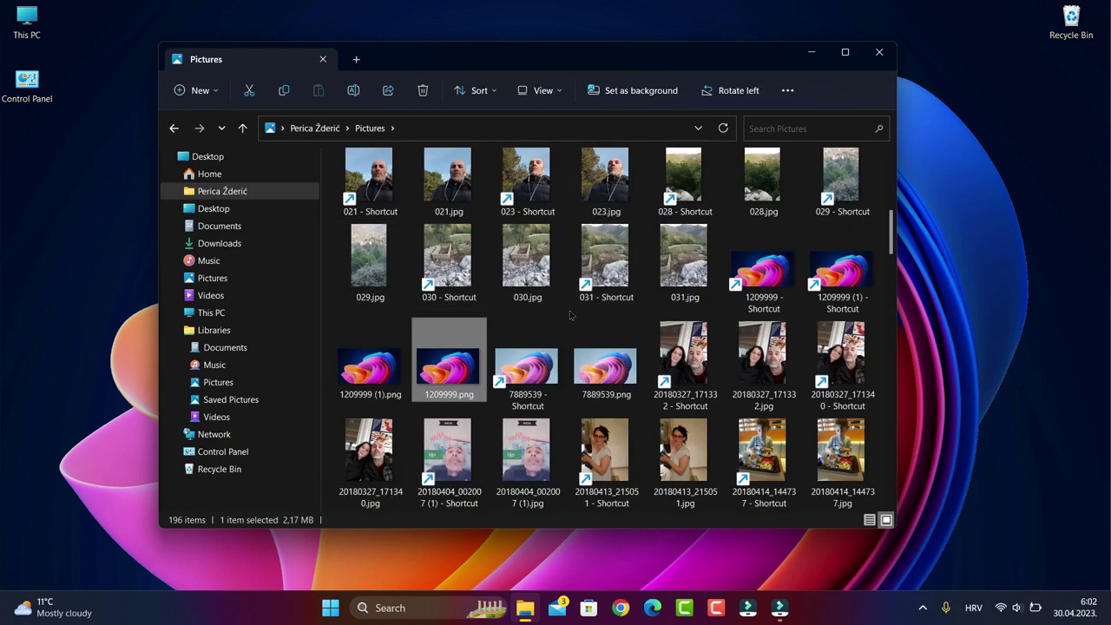
{"action": "scroll", "coordinate": [571, 315], "scroll_direction": "down", "scroll_amount": 5}
{"action": "left_click", "coordinate": [527, 347]}
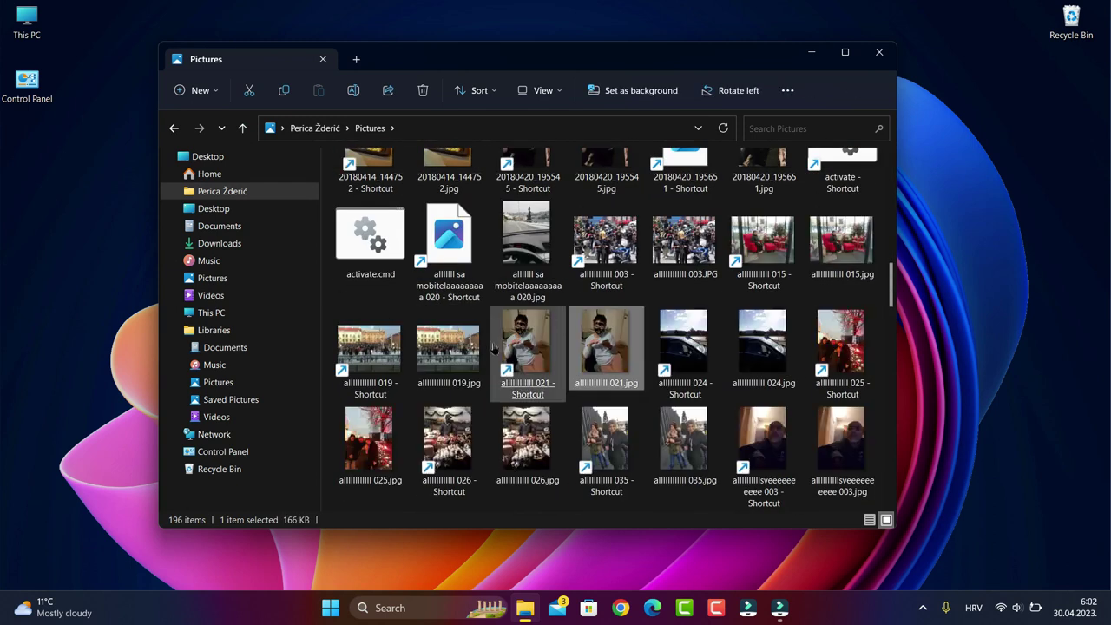
{"action": "left_click", "coordinate": [449, 356]}
{"action": "scroll", "coordinate": [482, 354], "scroll_direction": "down", "scroll_amount": 10}
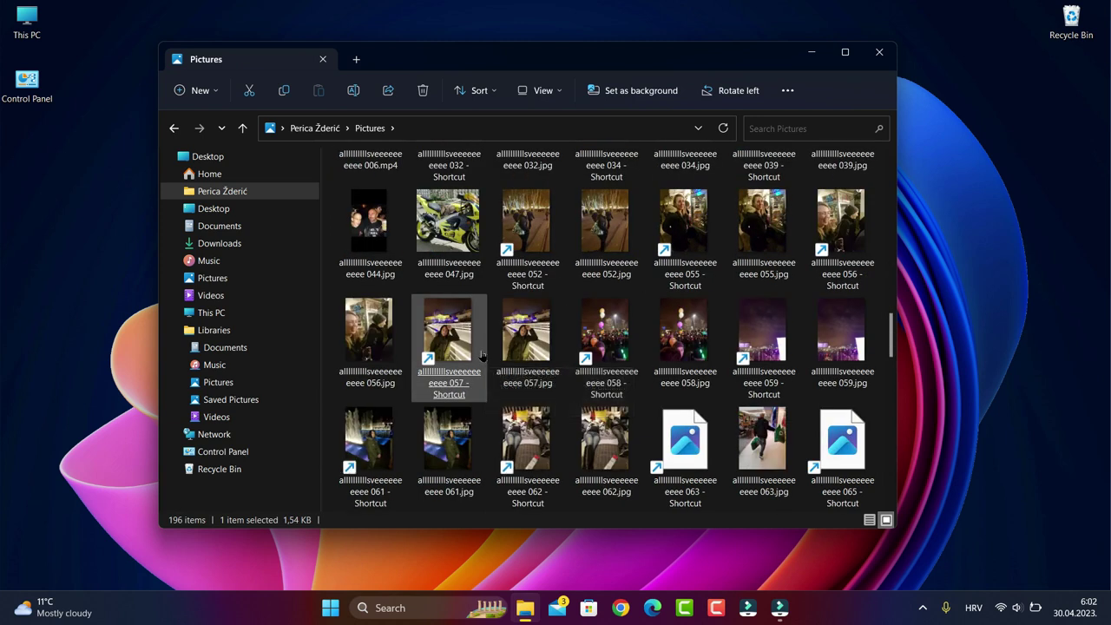
{"action": "left_click", "coordinate": [481, 354]}
{"action": "scroll", "coordinate": [480, 354], "scroll_direction": "down", "scroll_amount": 5}
{"action": "scroll", "coordinate": [481, 354], "scroll_direction": "down", "scroll_amount": 5}
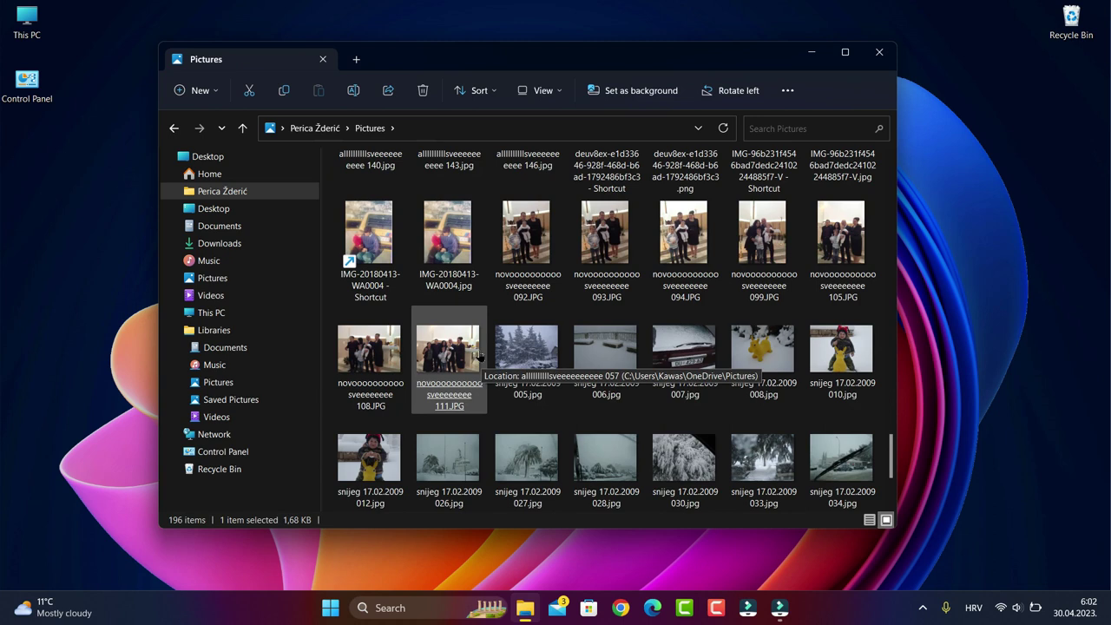
{"action": "scroll", "coordinate": [480, 354], "scroll_direction": "down", "scroll_amount": 3}
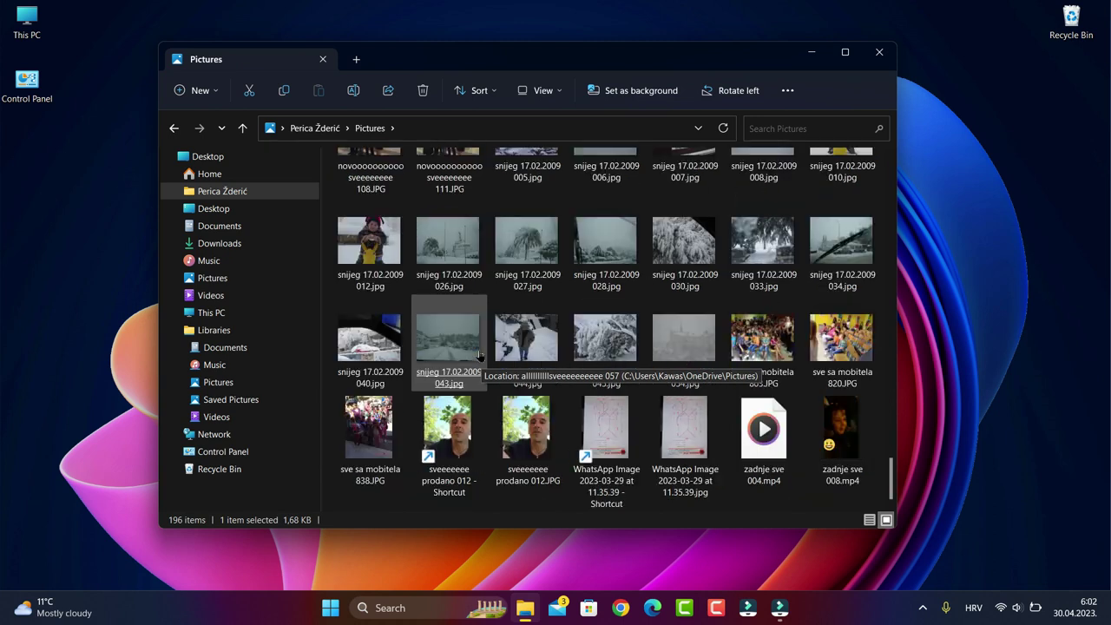
{"action": "scroll", "coordinate": [480, 354], "scroll_direction": "up", "scroll_amount": 5}
{"action": "scroll", "coordinate": [480, 354], "scroll_direction": "up", "scroll_amount": 5}
{"action": "scroll", "coordinate": [481, 354], "scroll_direction": "up", "scroll_amount": 5}
{"action": "scroll", "coordinate": [480, 354], "scroll_direction": "up", "scroll_amount": 3}
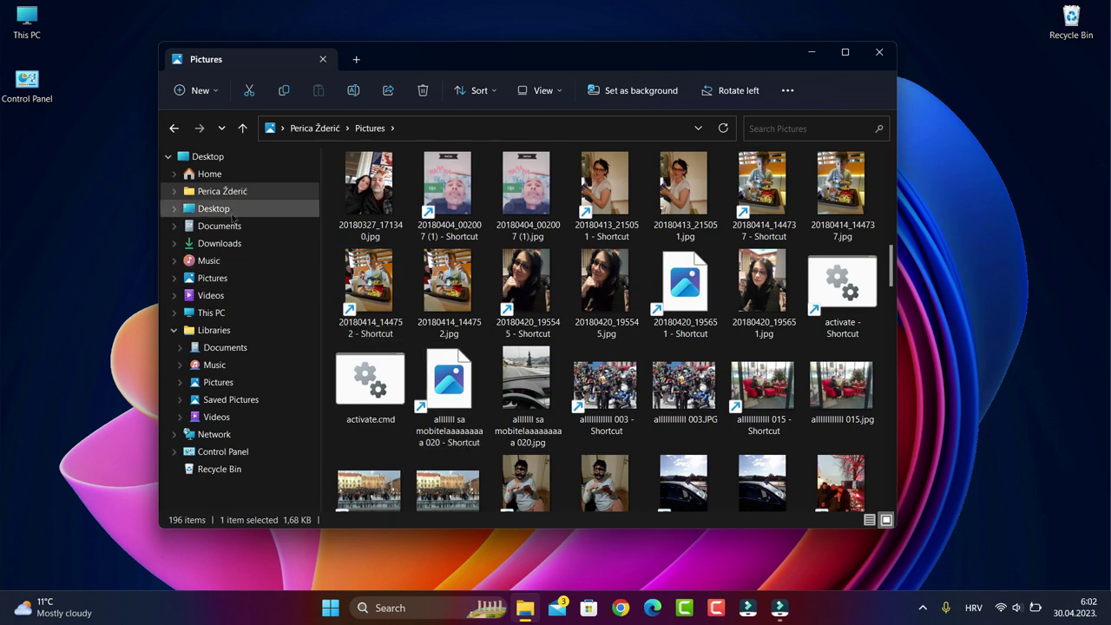
Go to Documents > Wondershare > Wondershare Filmora, briefly visiting its Upload subfolder.
{"action": "left_click", "coordinate": [213, 208]}
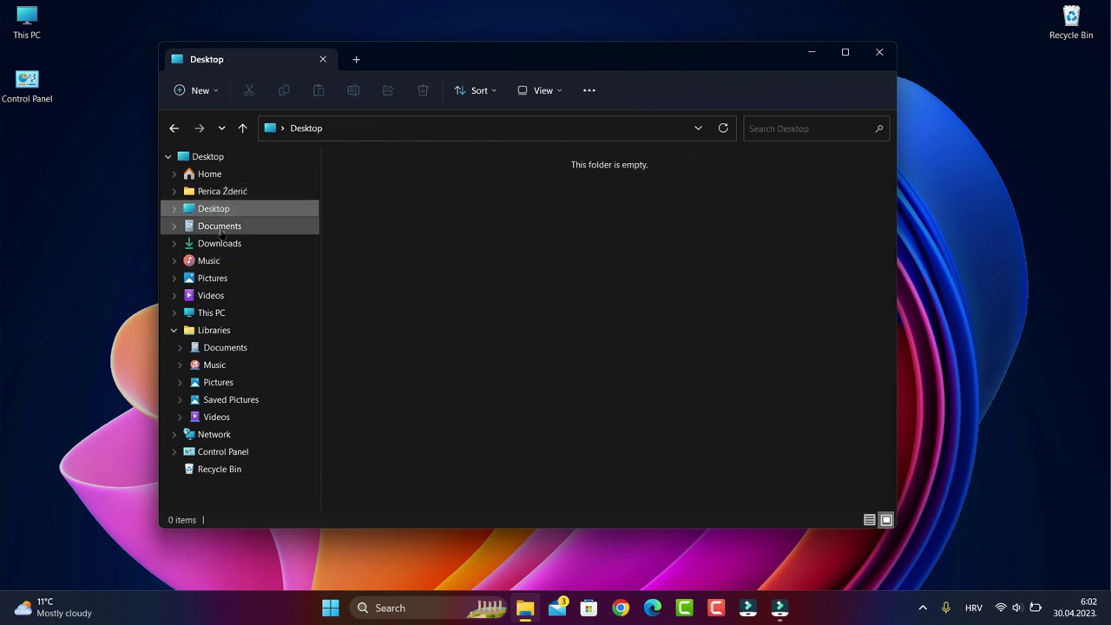
{"action": "left_click", "coordinate": [220, 225]}
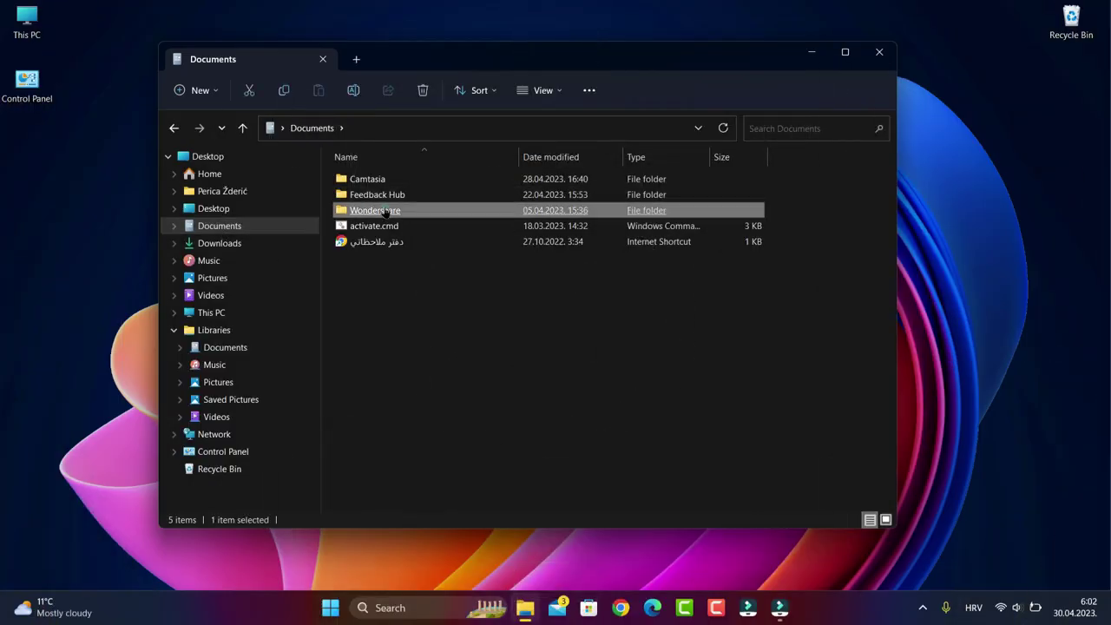
{"action": "double_click", "coordinate": [375, 210]}
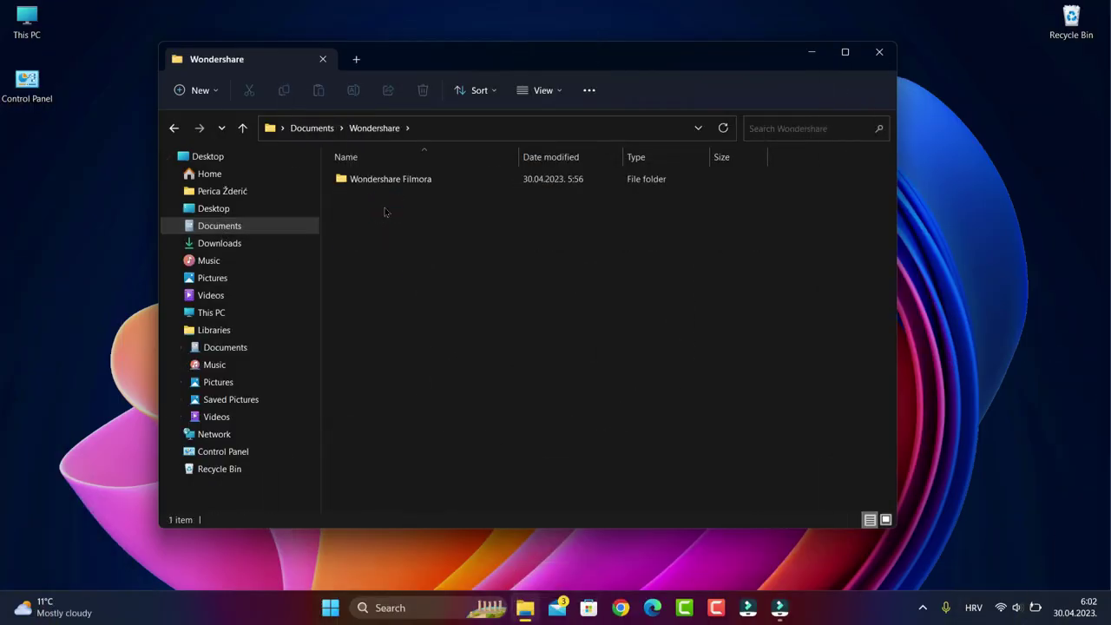
{"action": "double_click", "coordinate": [390, 179]}
{"action": "left_click", "coordinate": [364, 178]}
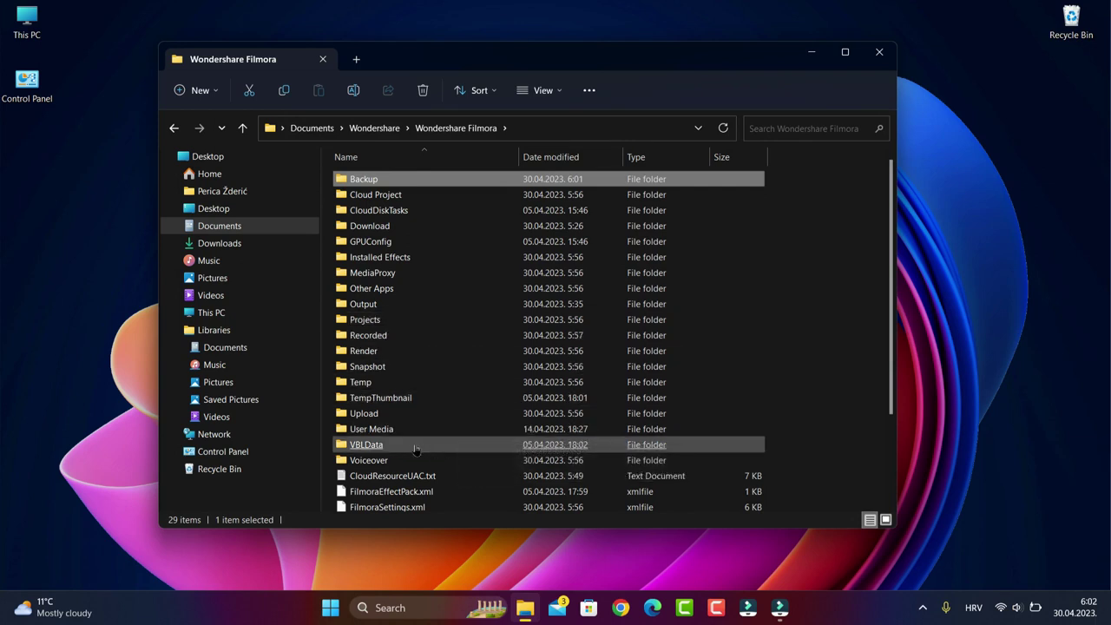
{"action": "double_click", "coordinate": [376, 414]}
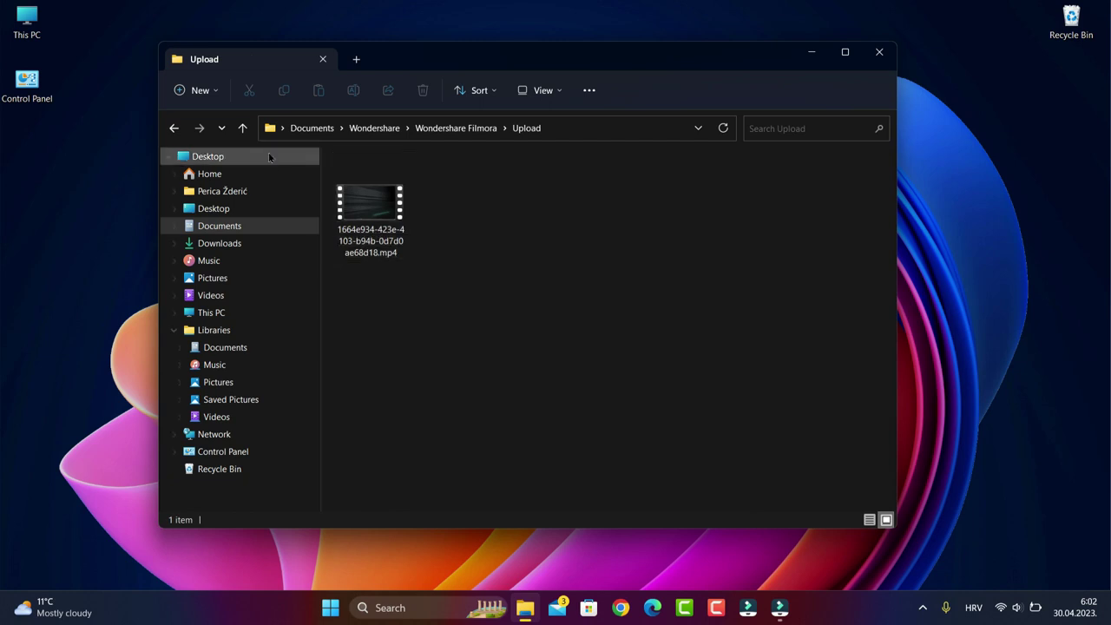
{"action": "left_click", "coordinate": [242, 128]}
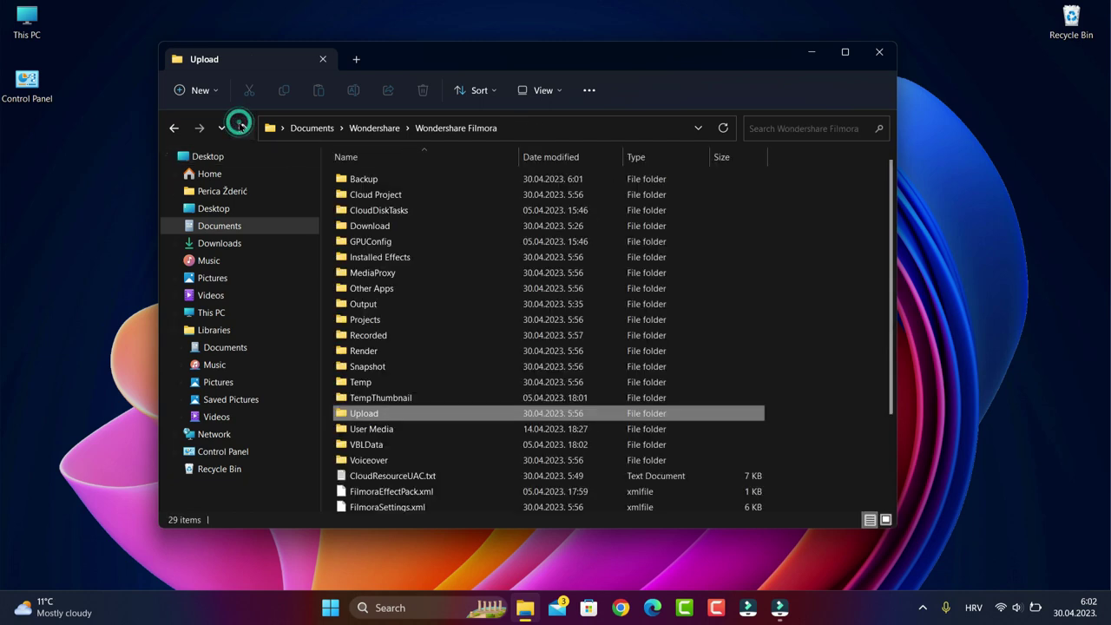
{"action": "scroll", "coordinate": [417, 399], "scroll_direction": "down", "scroll_amount": 2}
{"action": "scroll", "coordinate": [417, 399], "scroll_direction": "down", "scroll_amount": 1}
{"action": "left_click", "coordinate": [387, 394]}
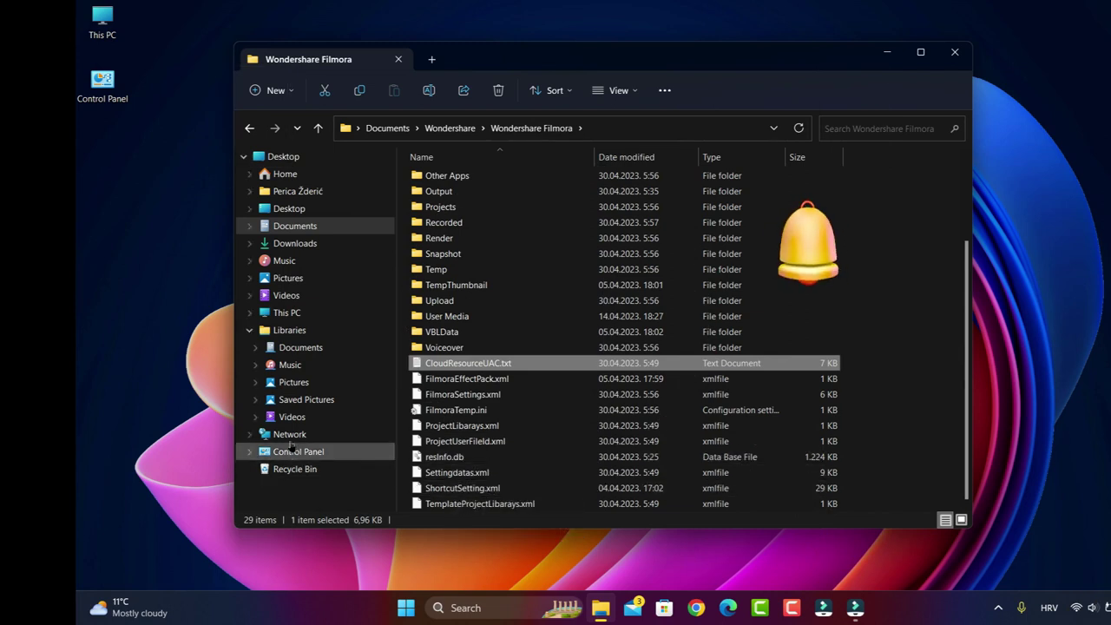
Visit the Documents library, This PC, Pictures, Music and Documents, then open the user's home folder.
{"action": "left_click", "coordinate": [286, 347]}
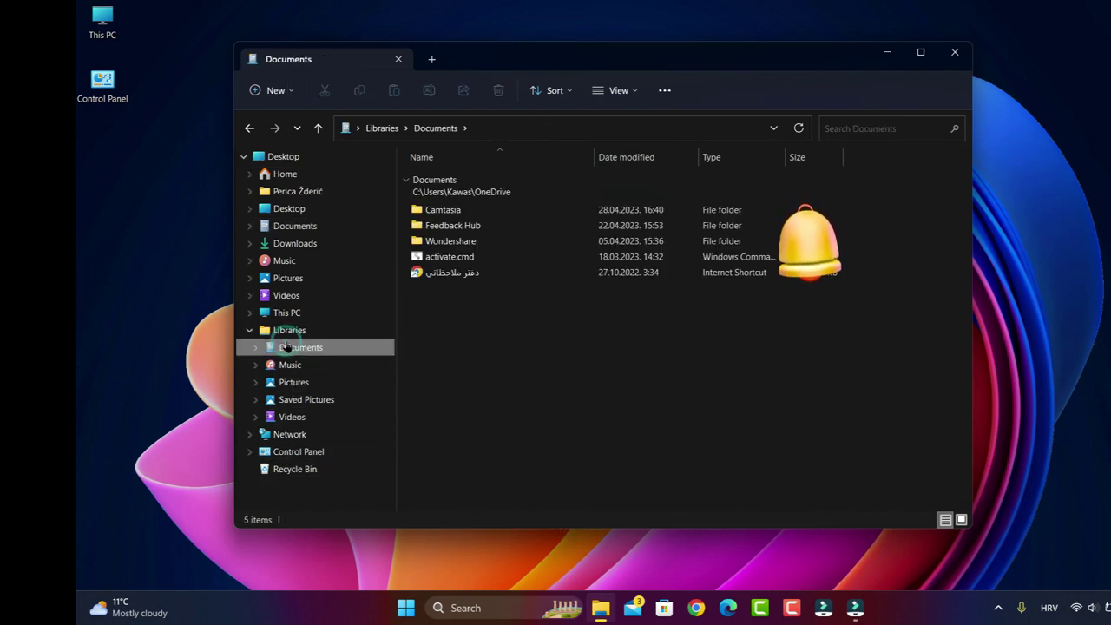
{"action": "left_click", "coordinate": [287, 312]}
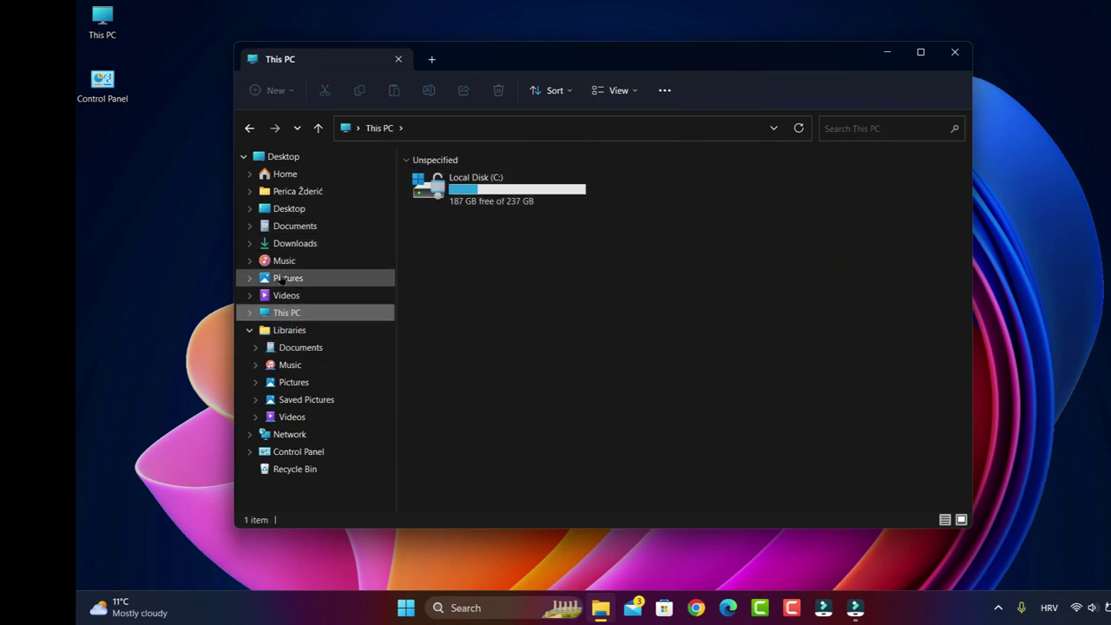
{"action": "left_click", "coordinate": [279, 279]}
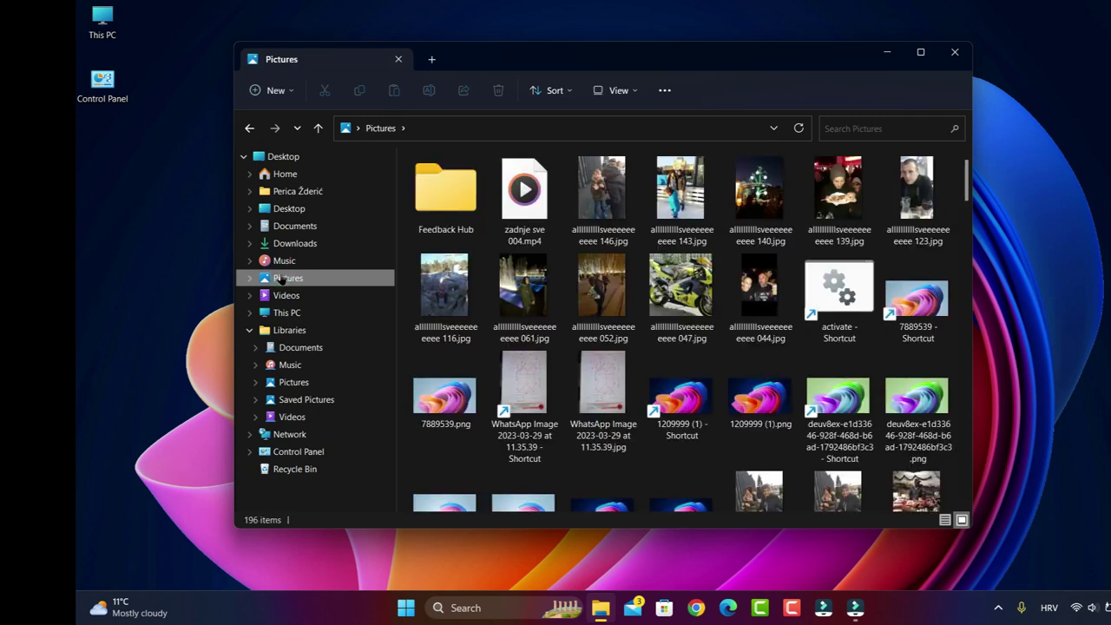
{"action": "left_click", "coordinate": [284, 261]}
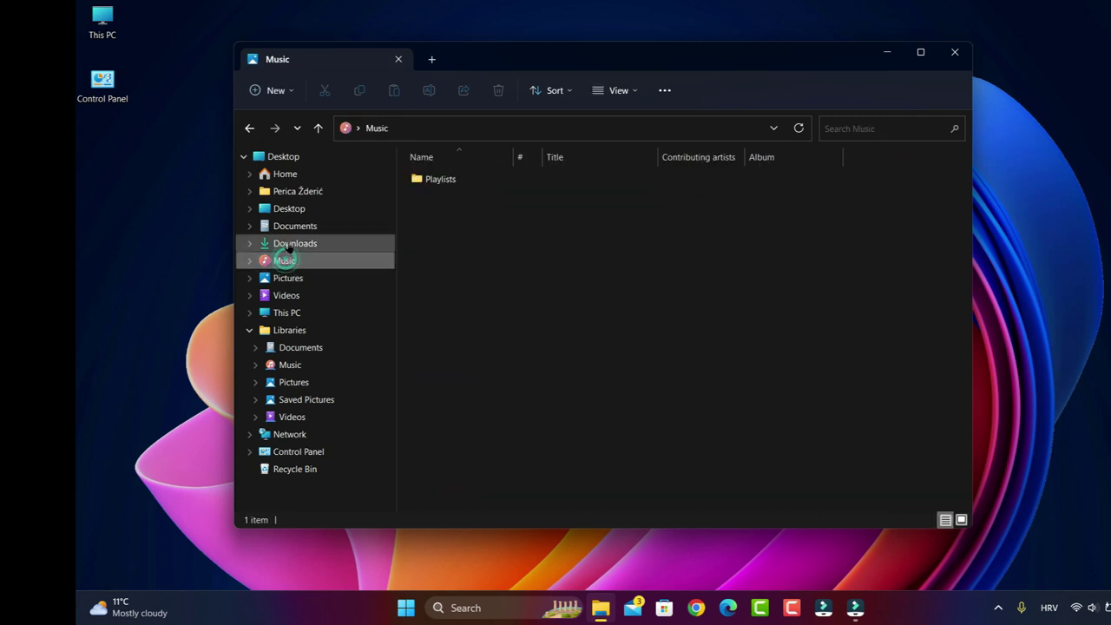
{"action": "left_click", "coordinate": [295, 226]}
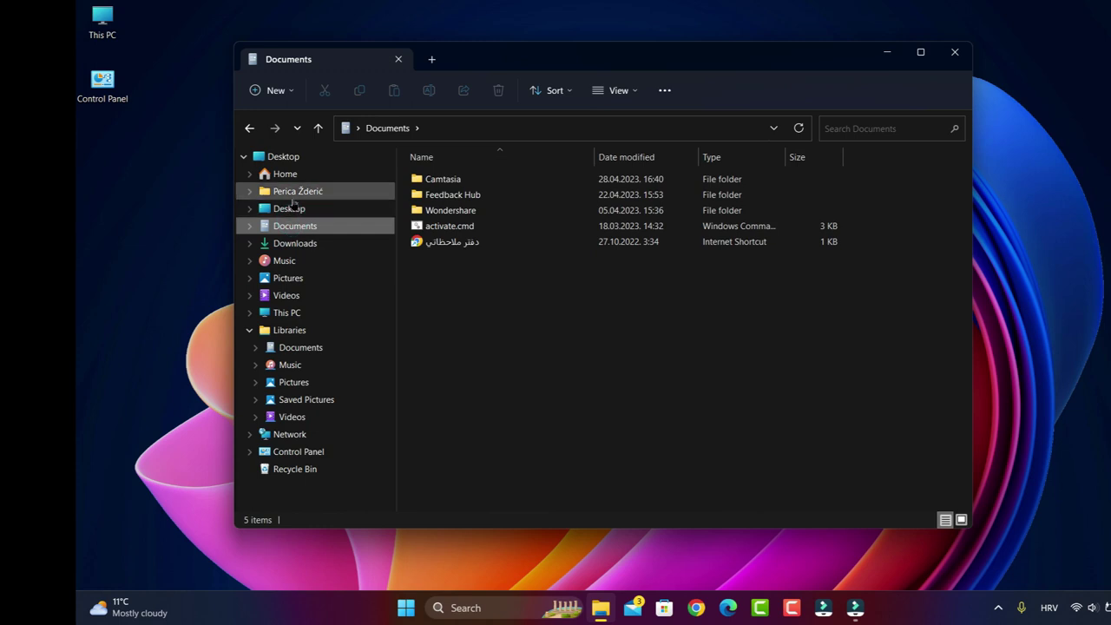
{"action": "left_click", "coordinate": [296, 191]}
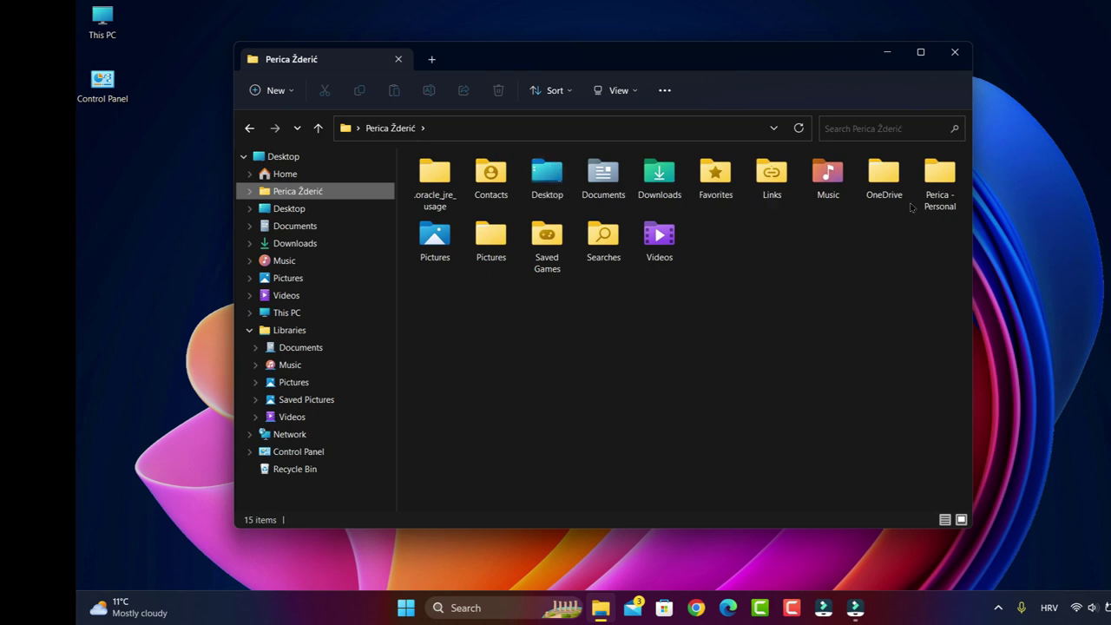
Go into Pictures > Screenshots and bring up the first screenshot's context menu.
{"action": "left_click", "coordinate": [887, 183]}
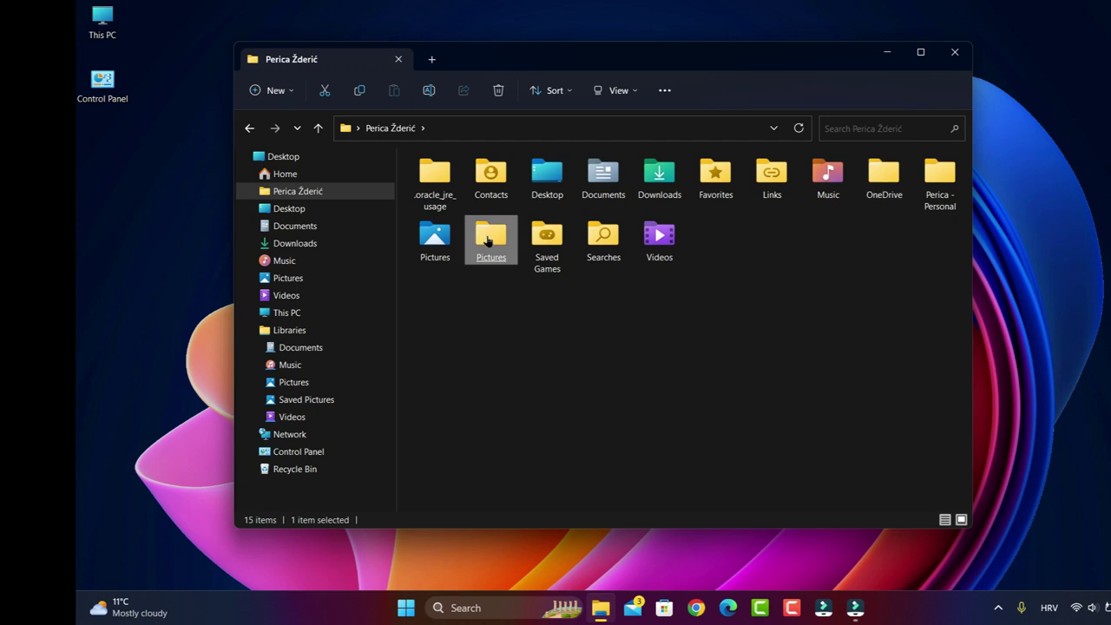
{"action": "double_click", "coordinate": [479, 241]}
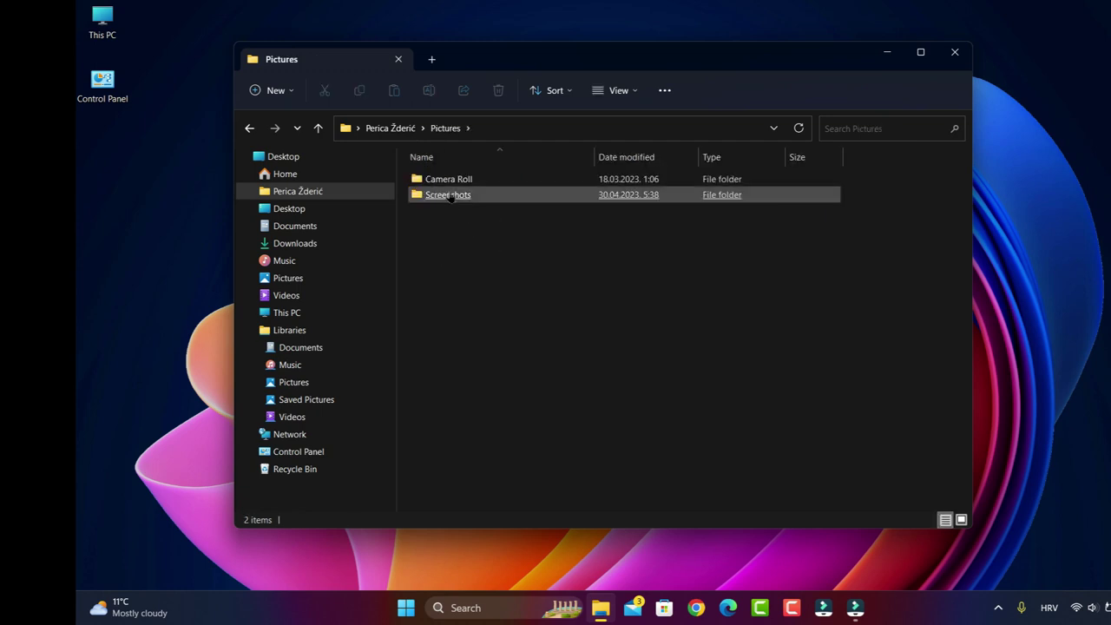
{"action": "left_click", "coordinate": [448, 195]}
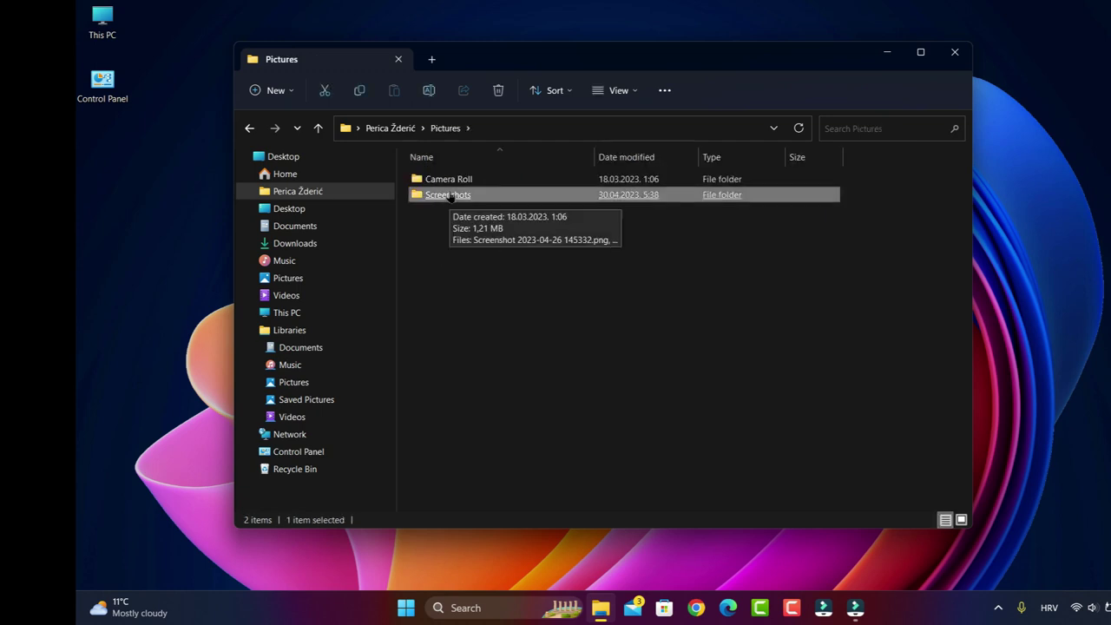
{"action": "double_click", "coordinate": [451, 195]}
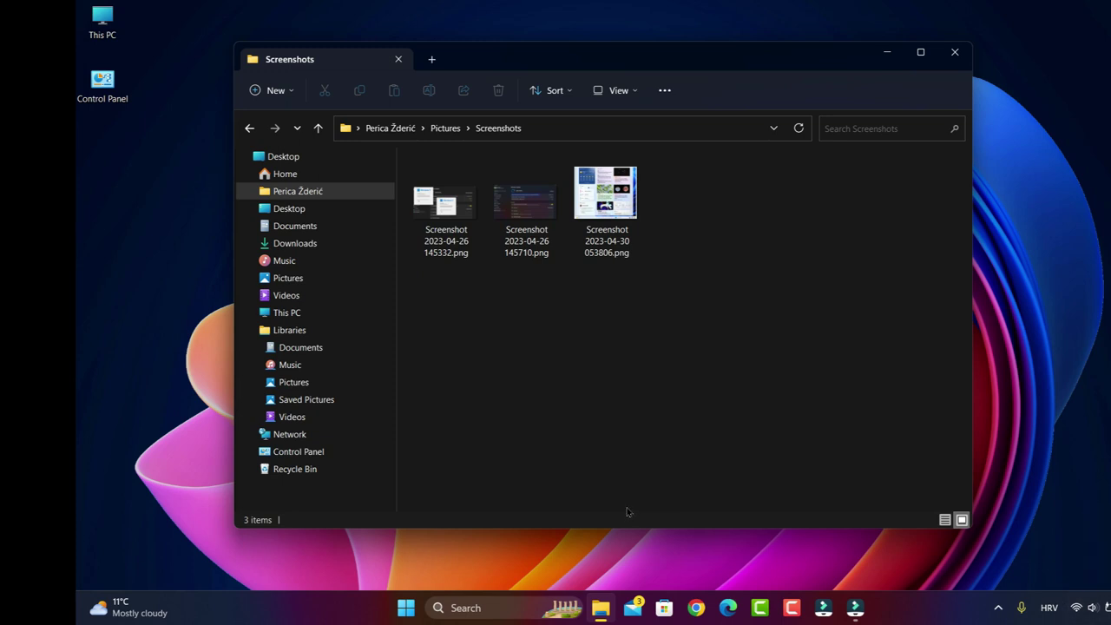
{"action": "right_click", "coordinate": [441, 201]}
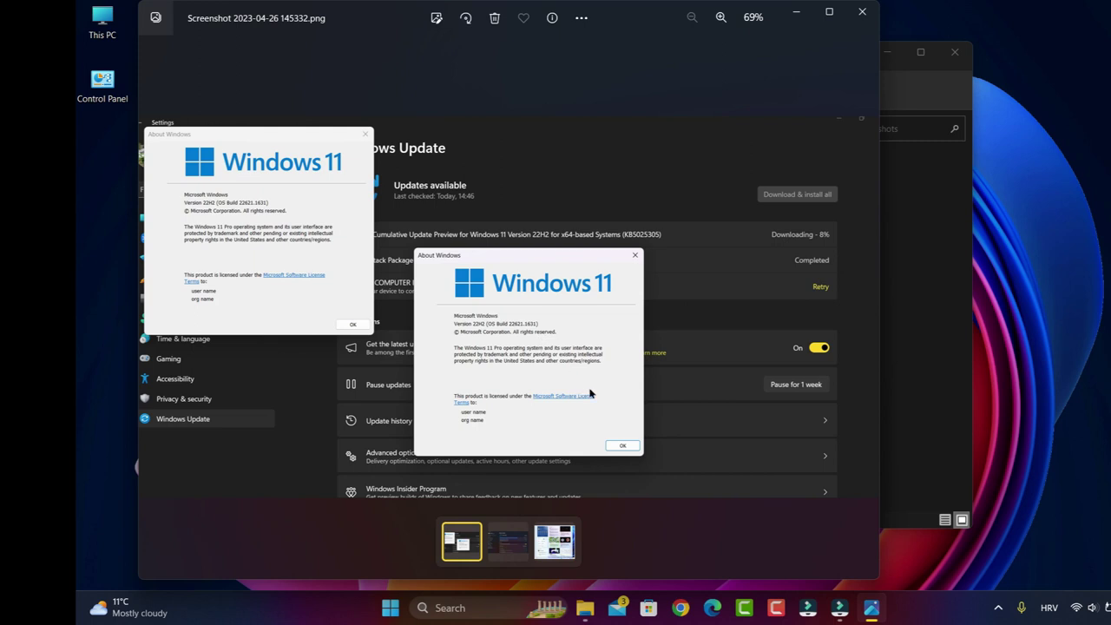
{"action": "left_click", "coordinate": [865, 307]}
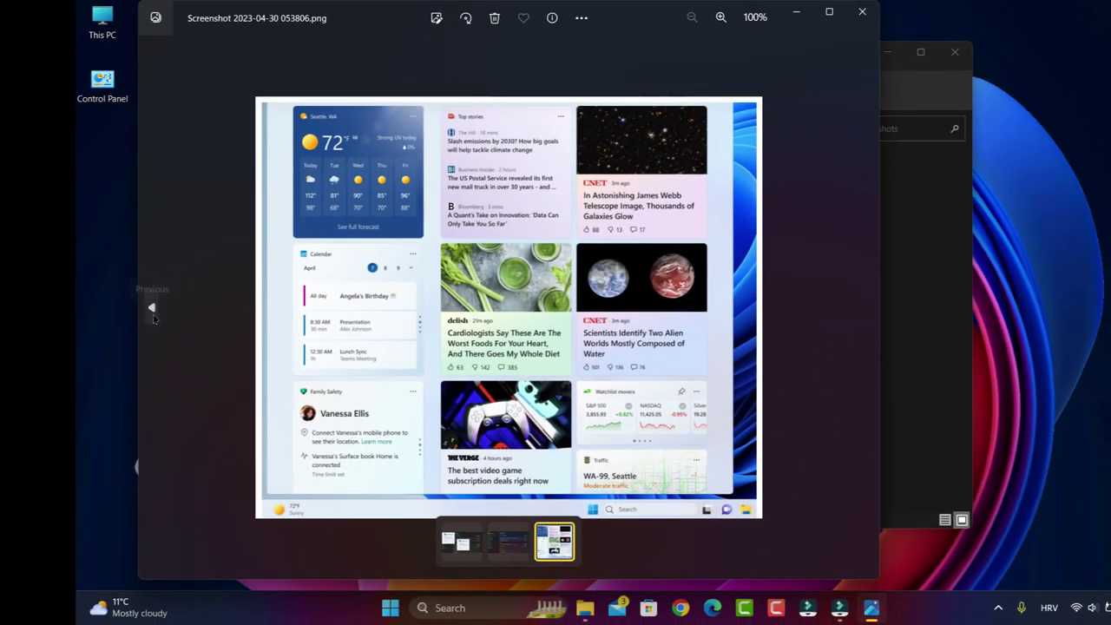
{"action": "left_click", "coordinate": [151, 308]}
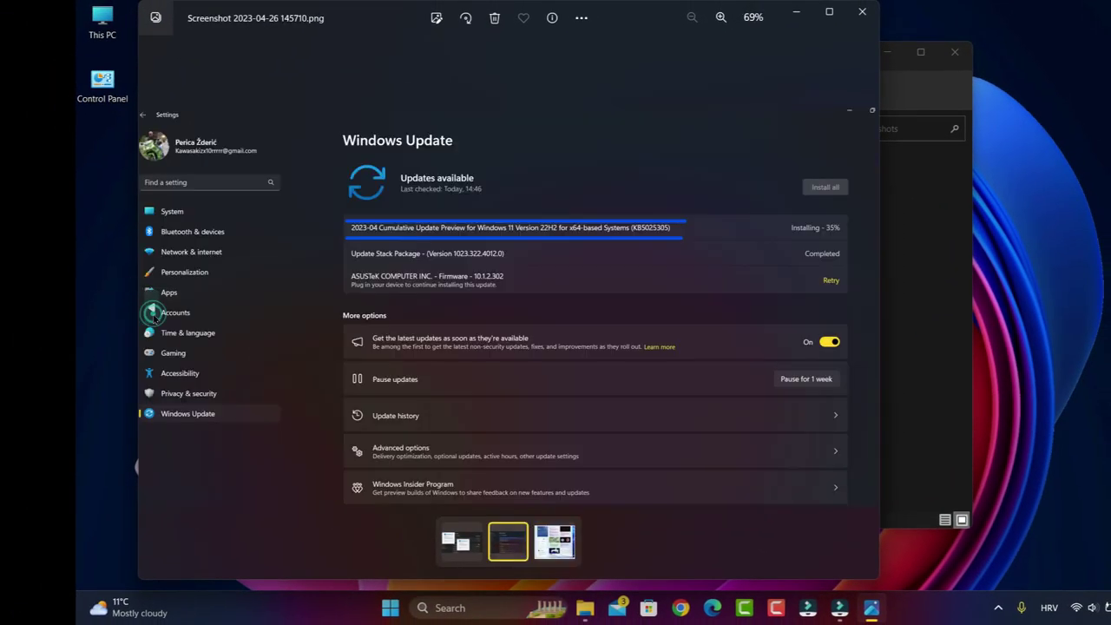
{"action": "left_click", "coordinate": [151, 310]}
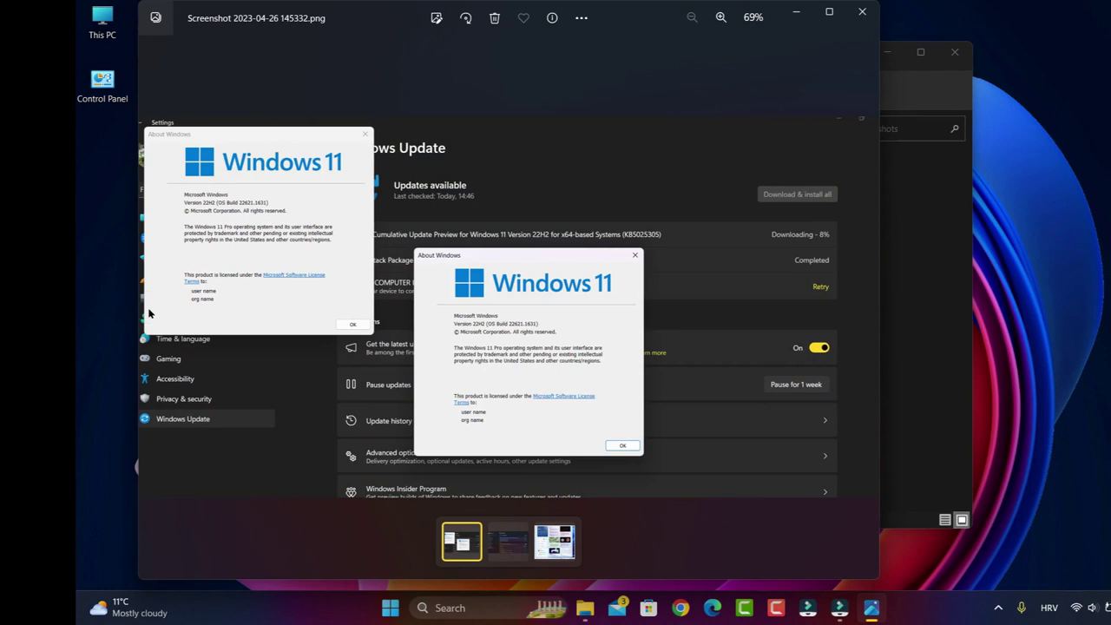
{"action": "left_click", "coordinate": [862, 12]}
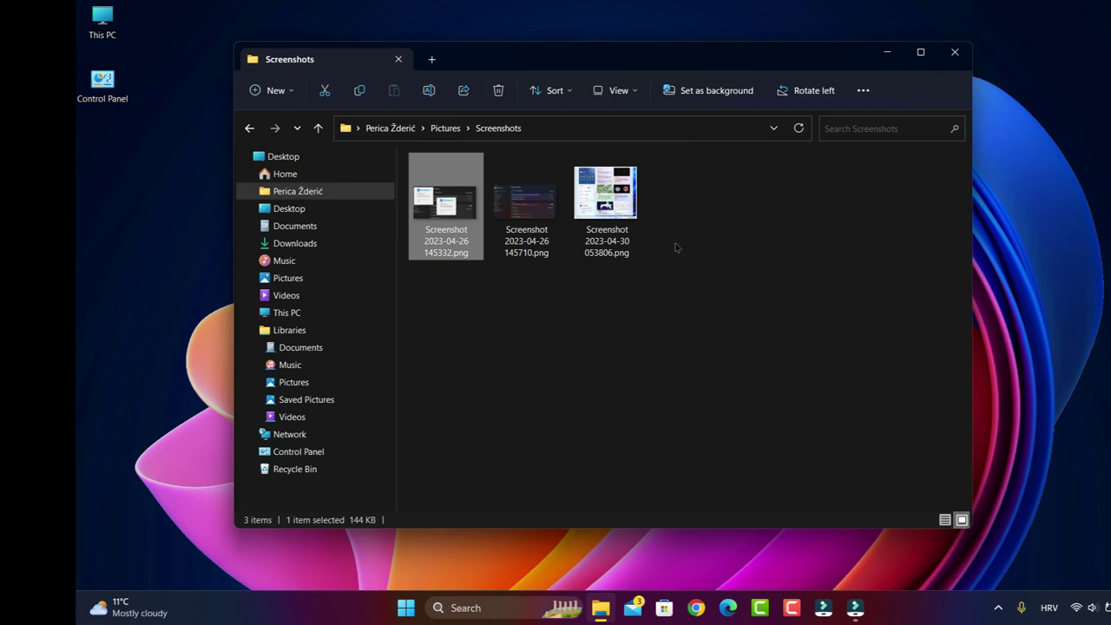
Snip a screen area with Win+Shift+S, then view the new screenshot and close the viewer.
{"action": "key", "text": "super+shift+s"}
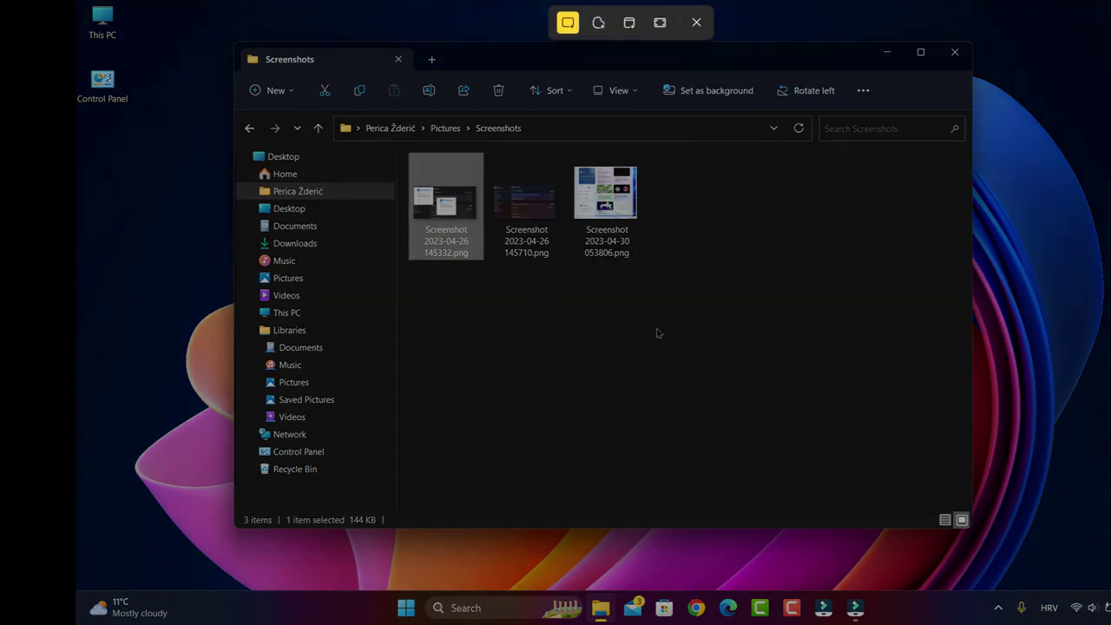
{"action": "mouse_move", "coordinate": [375, 118]}
{"action": "left_mouse_down"}
{"action": "mouse_move", "coordinate": [732, 145]}
{"action": "mouse_move", "coordinate": [816, 347]}
{"action": "left_mouse_up"}
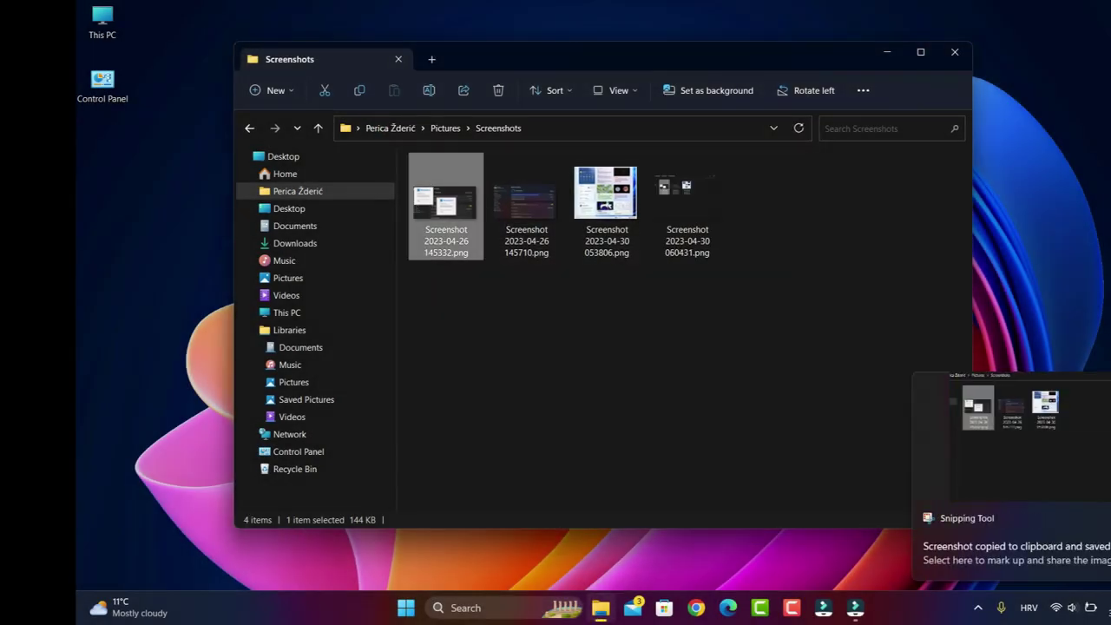
{"action": "left_click", "coordinate": [682, 200]}
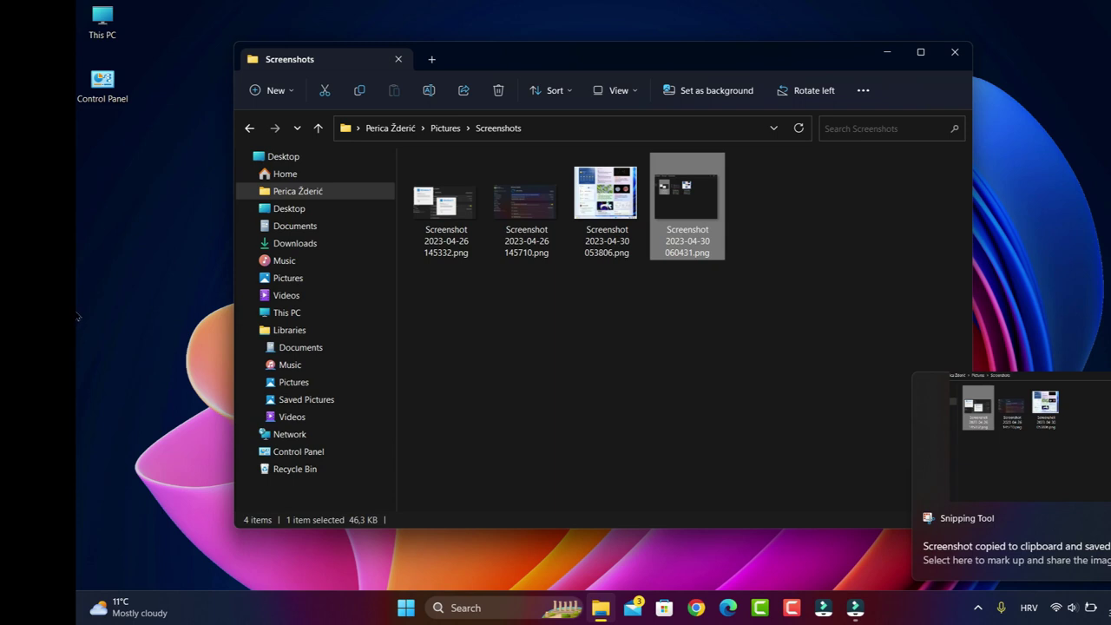
{"action": "double_click", "coordinate": [673, 196]}
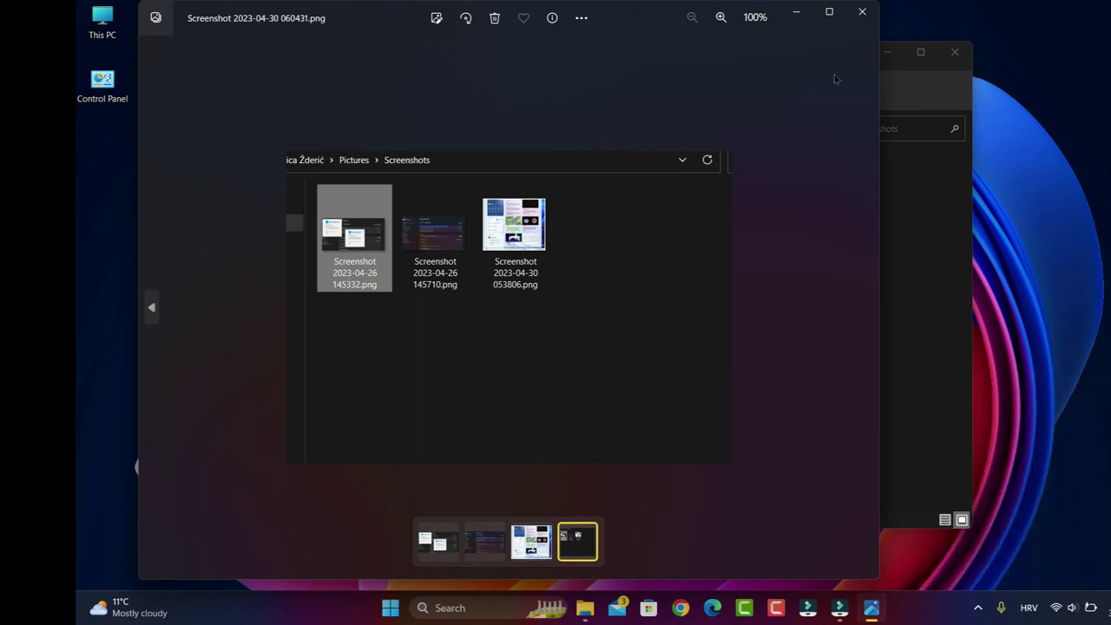
{"action": "left_click", "coordinate": [861, 12]}
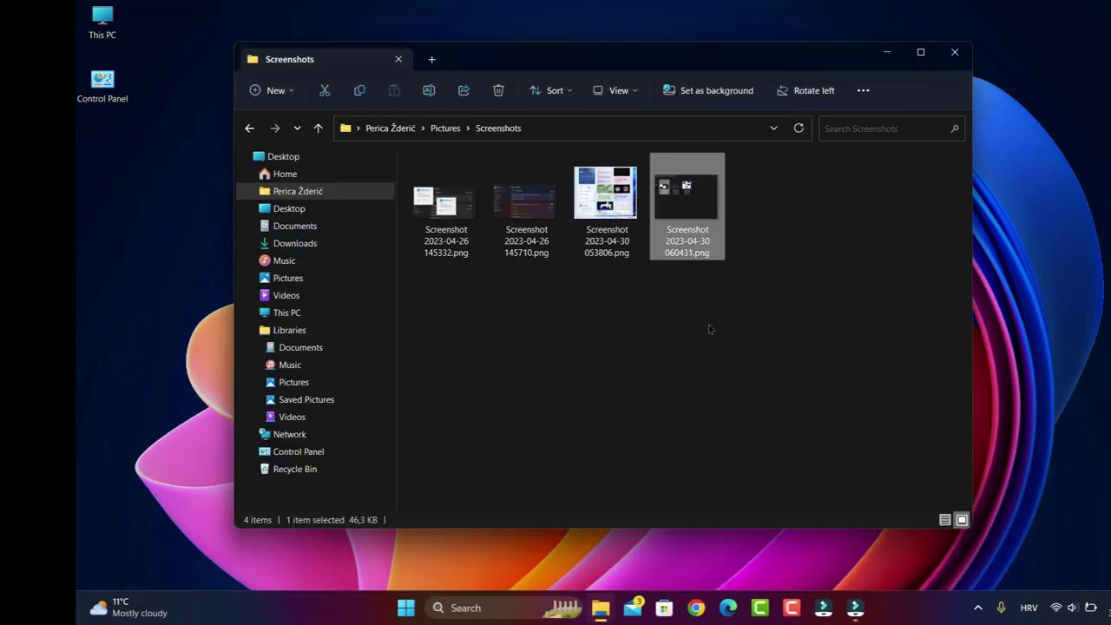
Box-select all four screenshots and delete them.
{"action": "left_click_drag", "start_coordinate": [749, 283], "coordinate": [450, 175]}
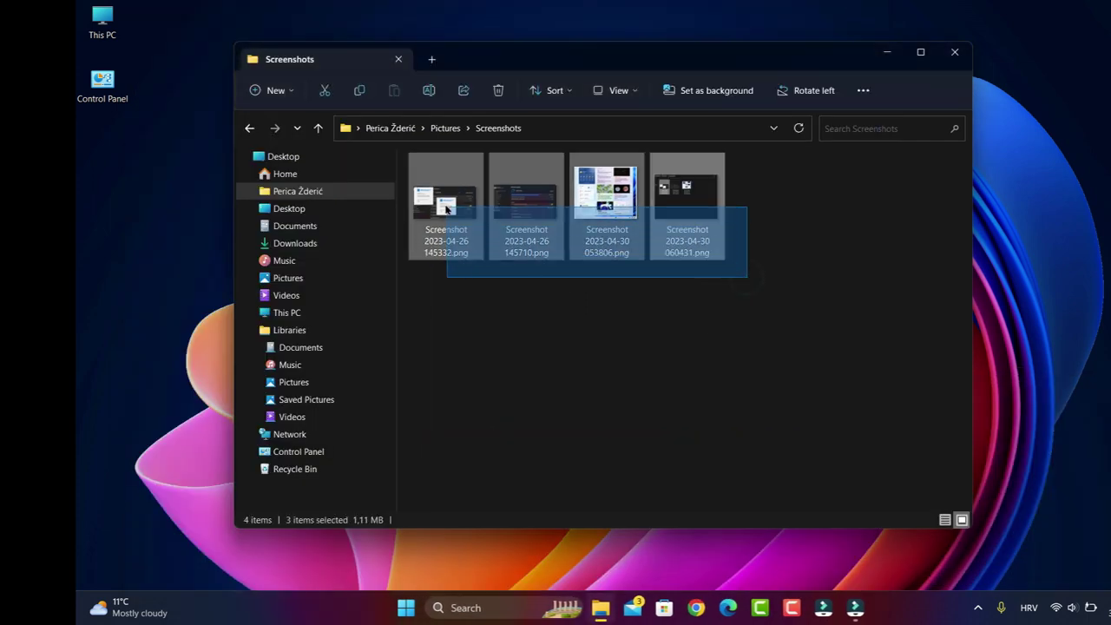
{"action": "right_click", "coordinate": [493, 181], "text": "shift"}
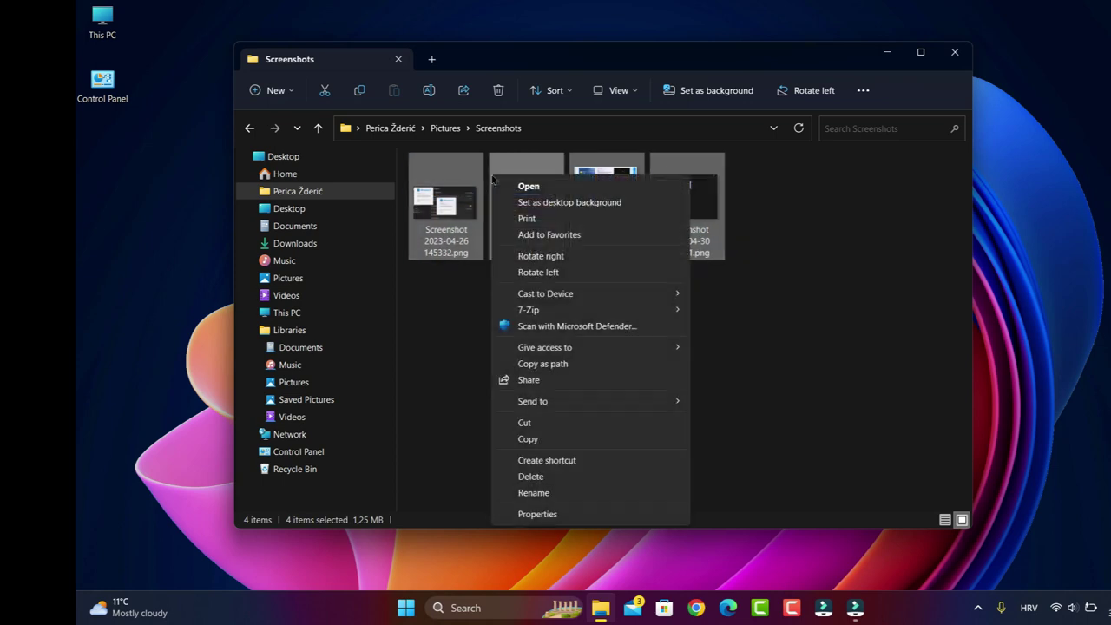
{"action": "left_click", "coordinate": [530, 476]}
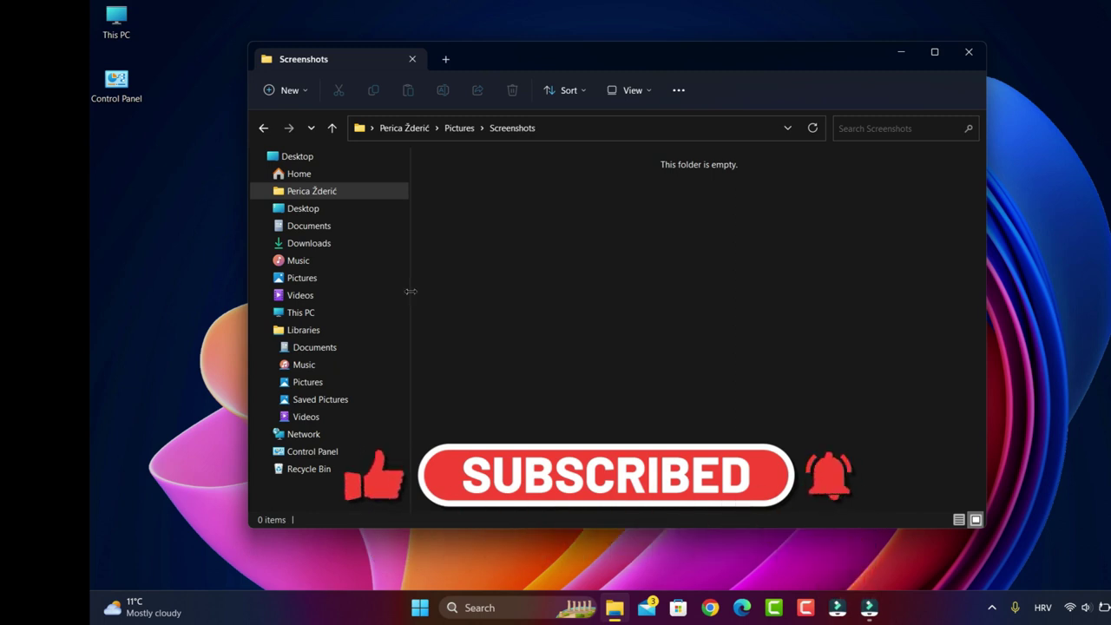
Permanently delete the five discarded items with Shift+Delete, then close File Explorer.
{"action": "left_click_drag", "start_coordinate": [411, 293], "coordinate": [421, 292]}
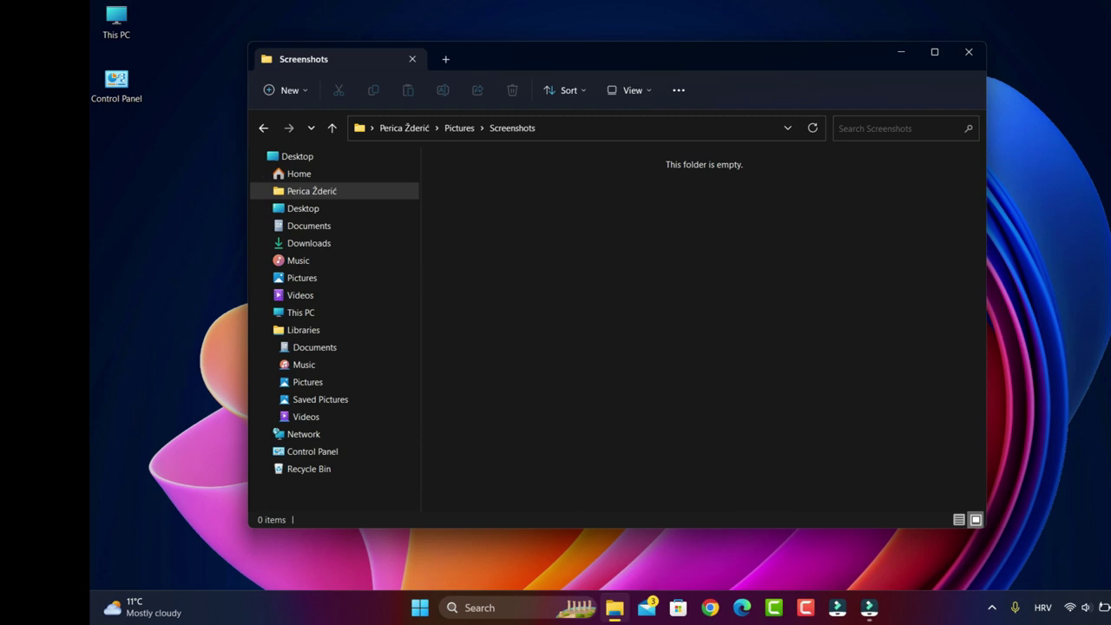
{"action": "right_click", "coordinate": [1102, 10]}
{"action": "key", "text": "shift+Delete"}
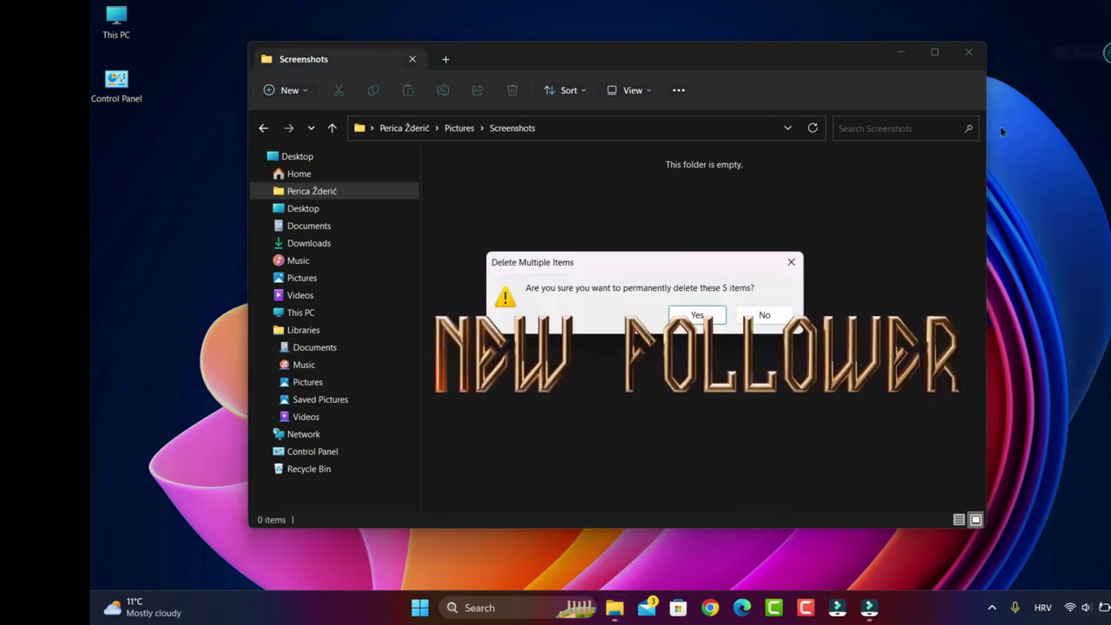
{"action": "key", "text": "Return"}
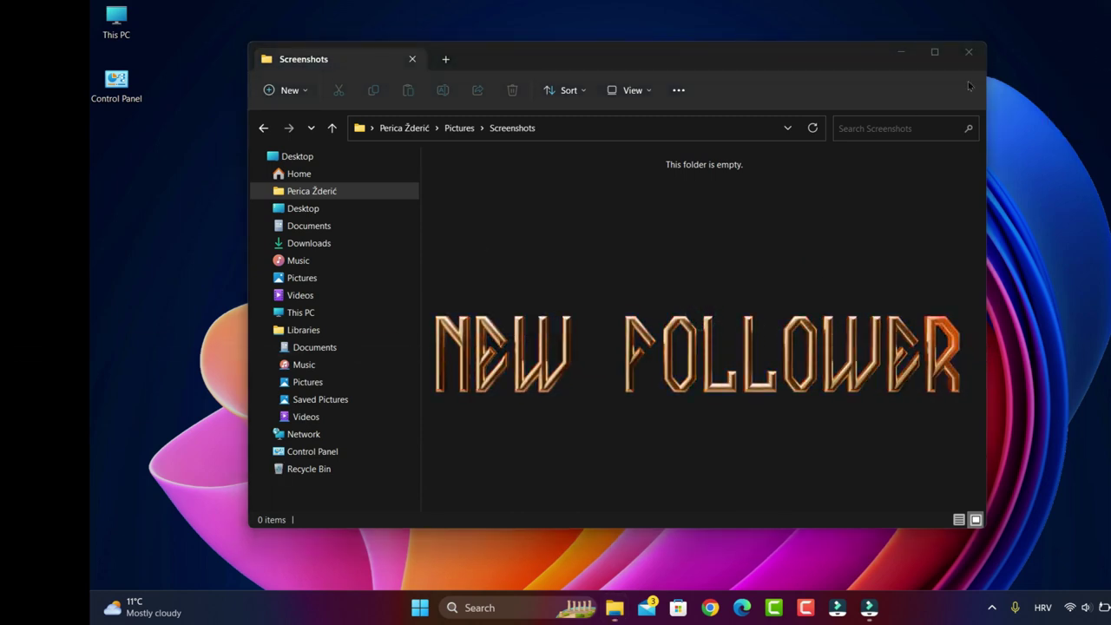
{"action": "left_click", "coordinate": [969, 52]}
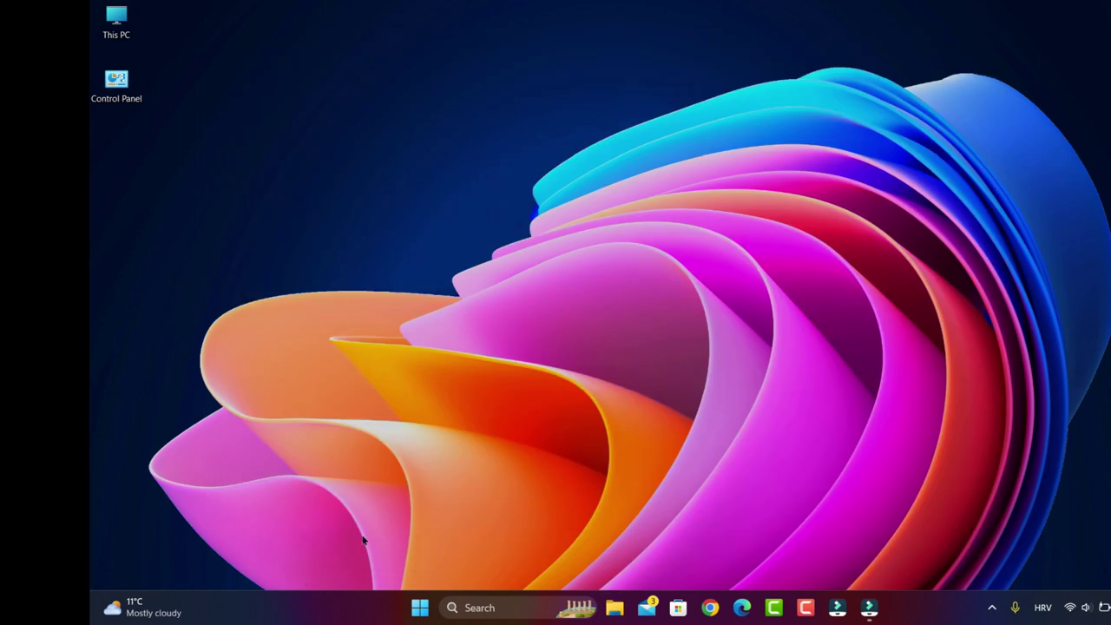